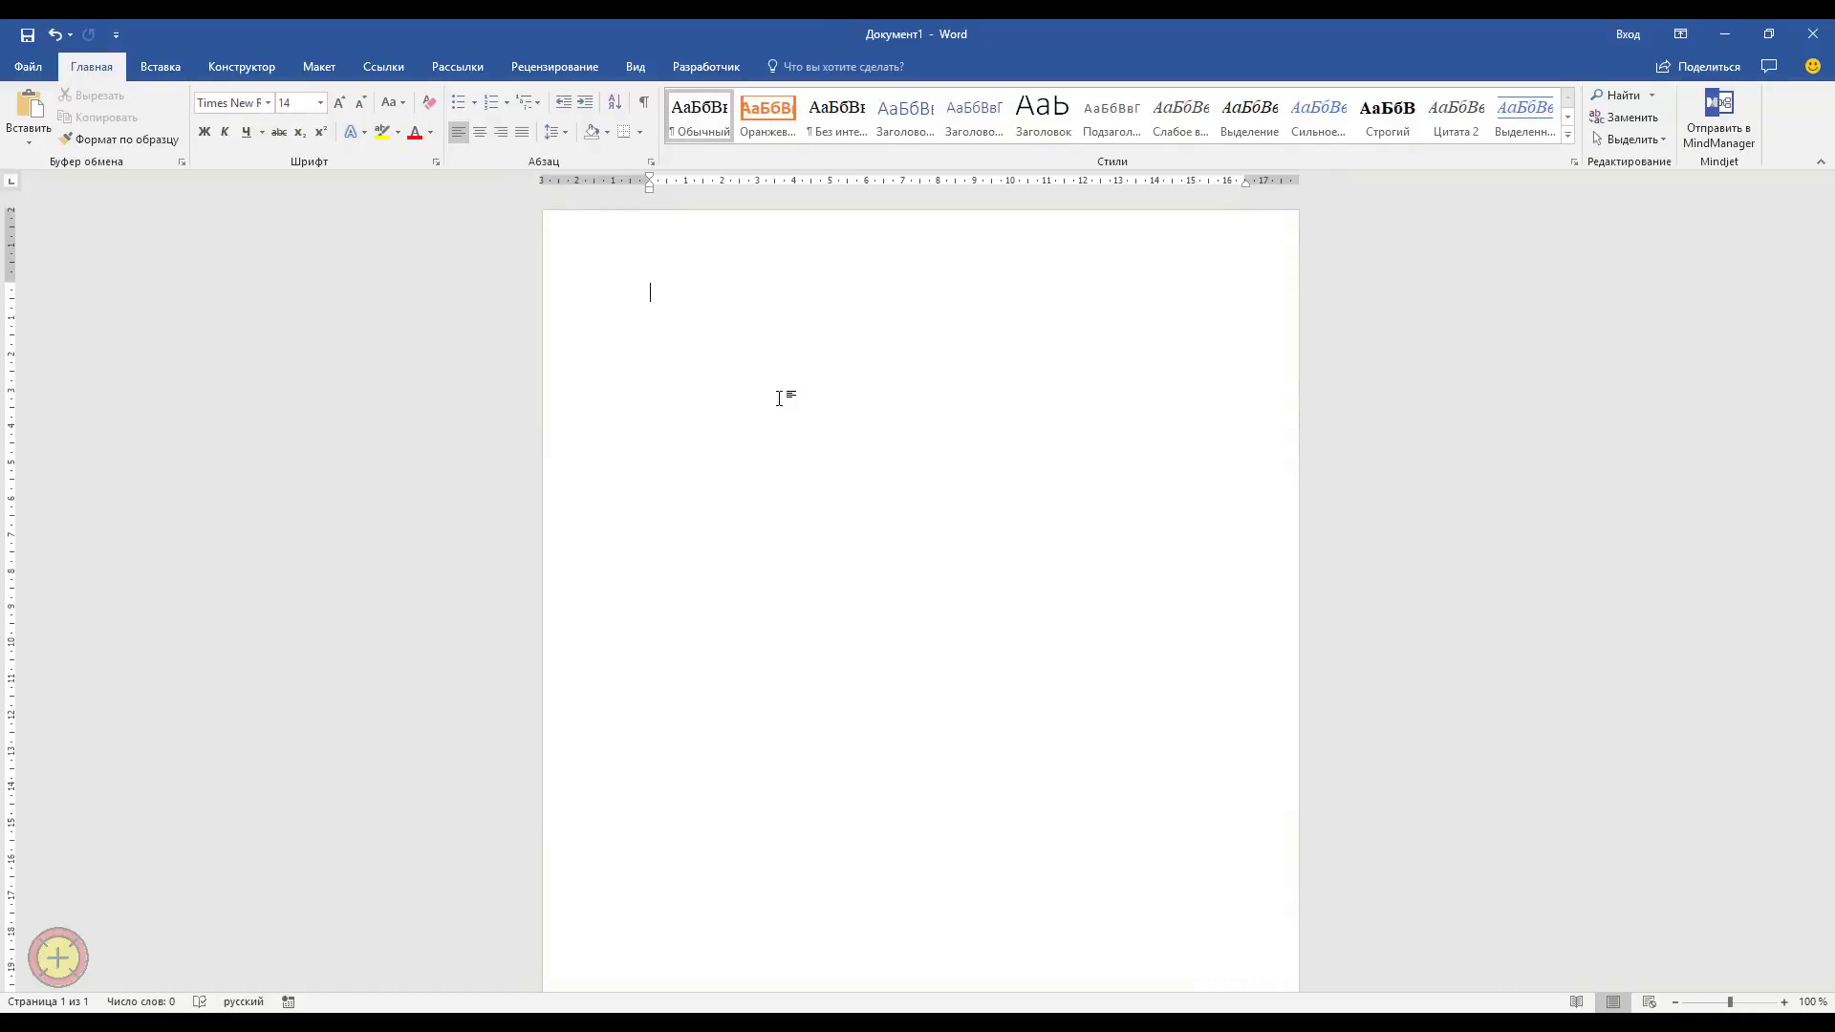
Write "Научно-исследовательский институт Цитологии и Генетики" and, in a new paragraph, "Договор купли-продажи", ending with an empty paragraph.
text(Научно-п)
text(сследовательский)
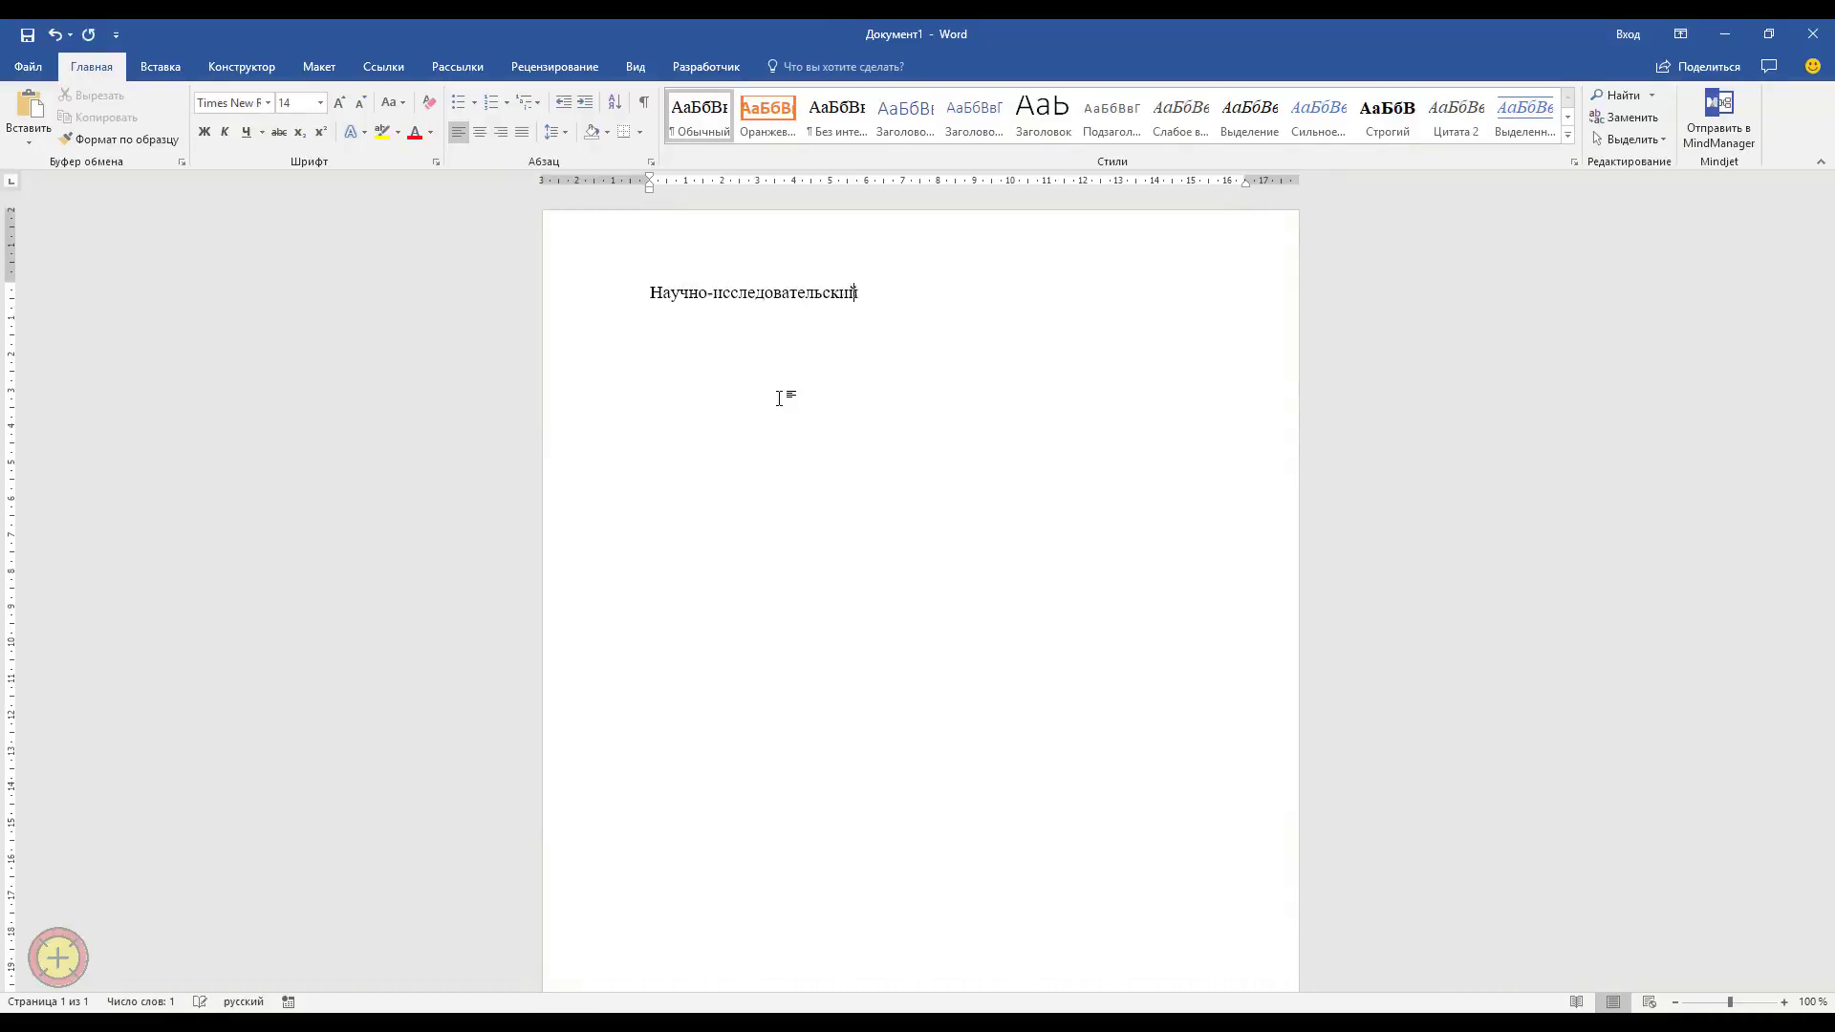
text( институт Цитологии и Генетики)
key(Return)
text(Договор купли-продажэи)
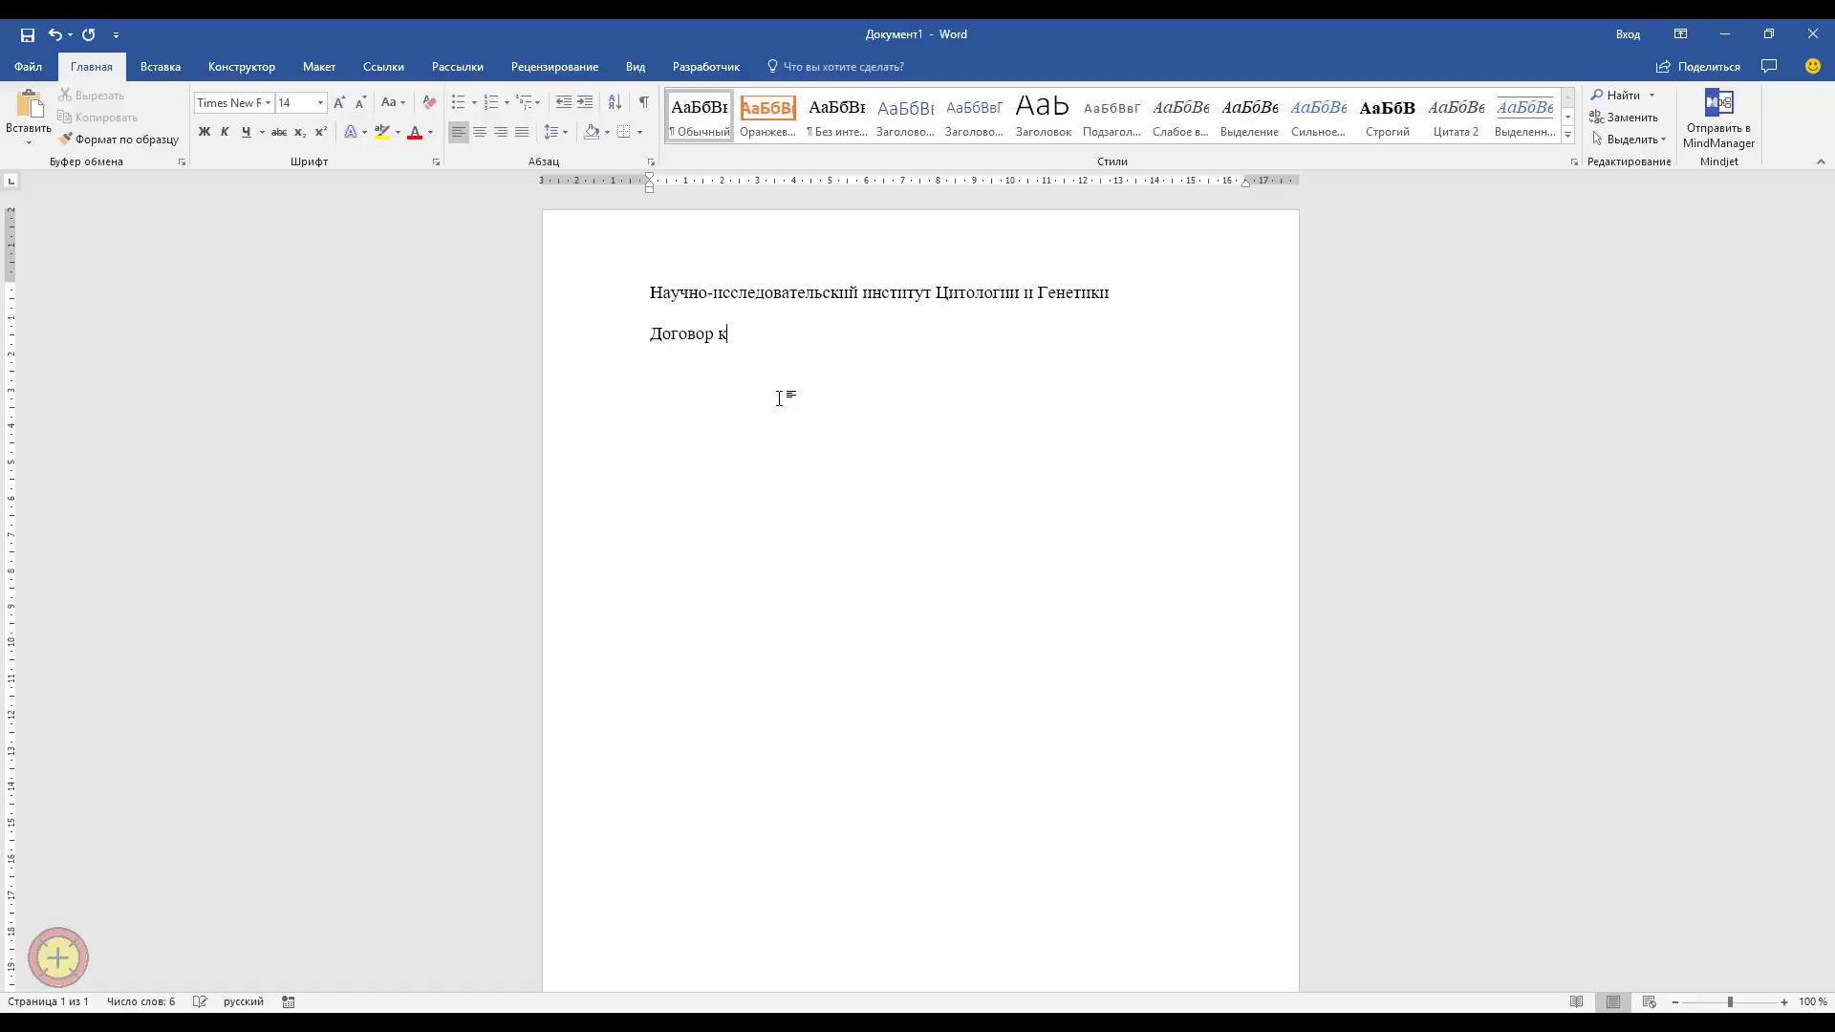
key(BackSpace)
key(BackSpace)
text(и)
key(Return)
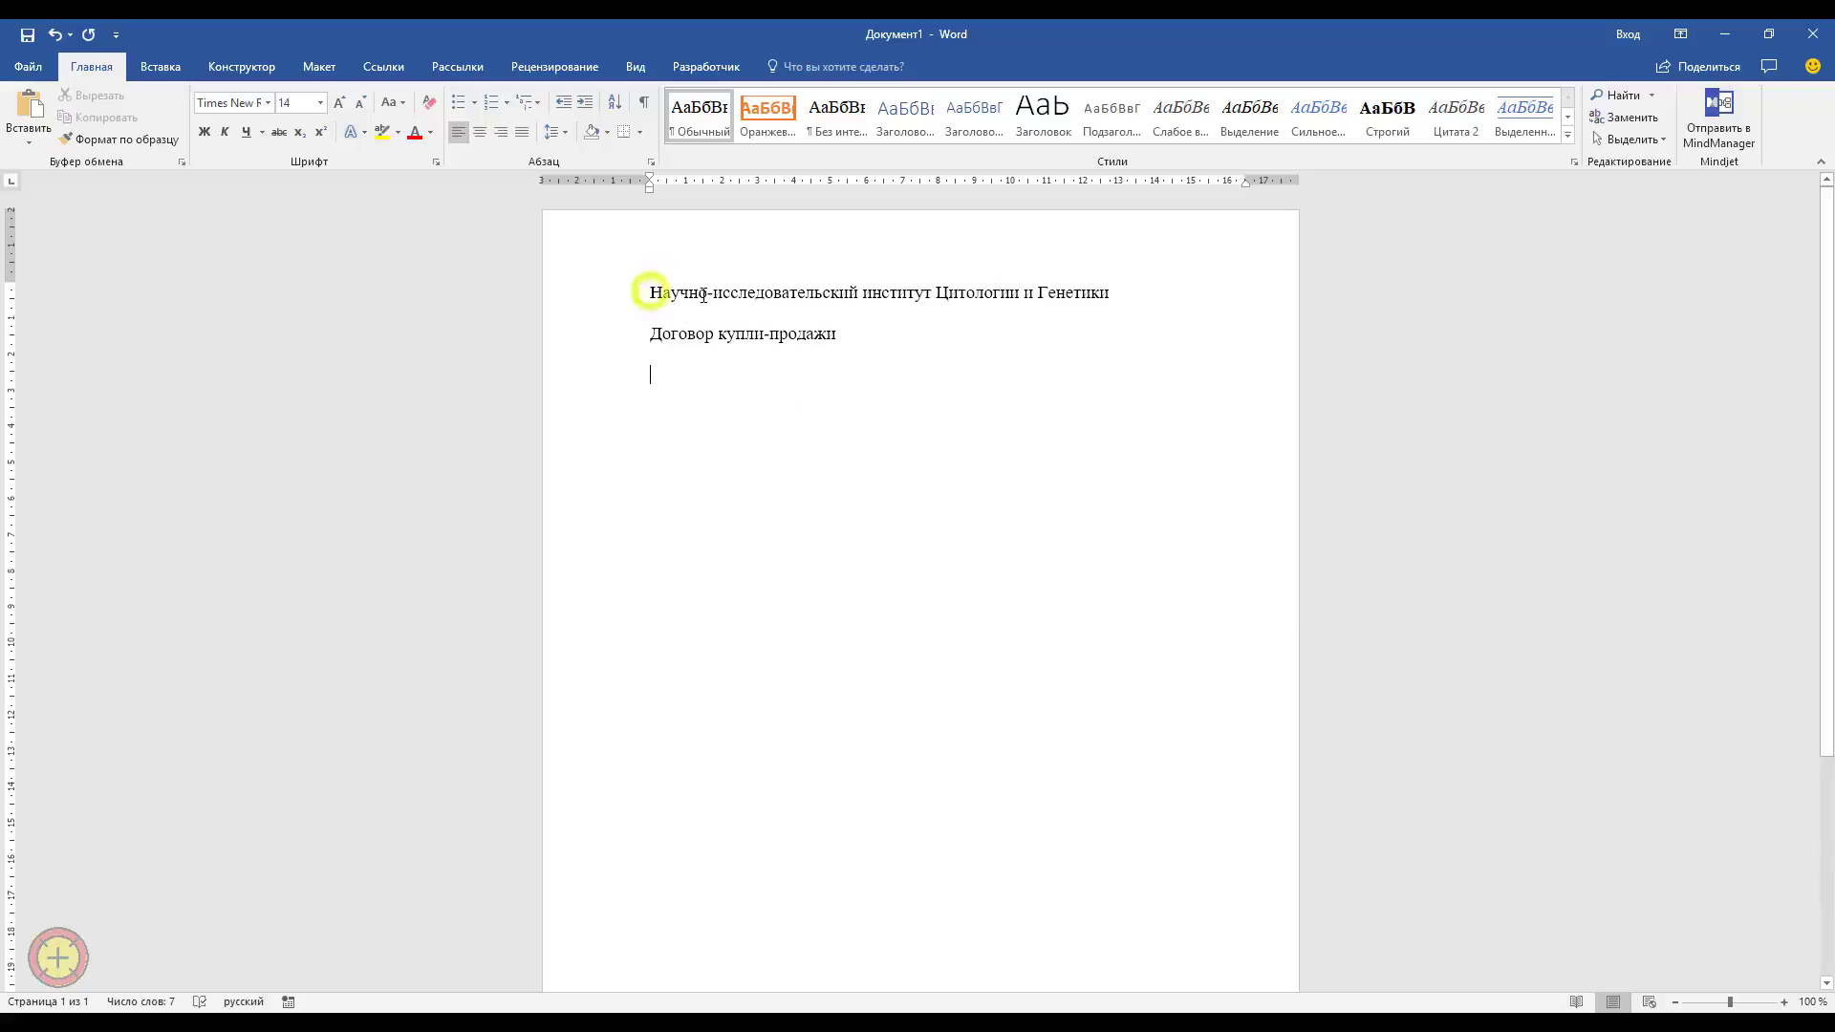
Create an AutoCorrect entry that replaces "ЦГ" with the institute name taken from the first line, as plain text.
drag(646, 291, 1095, 289)
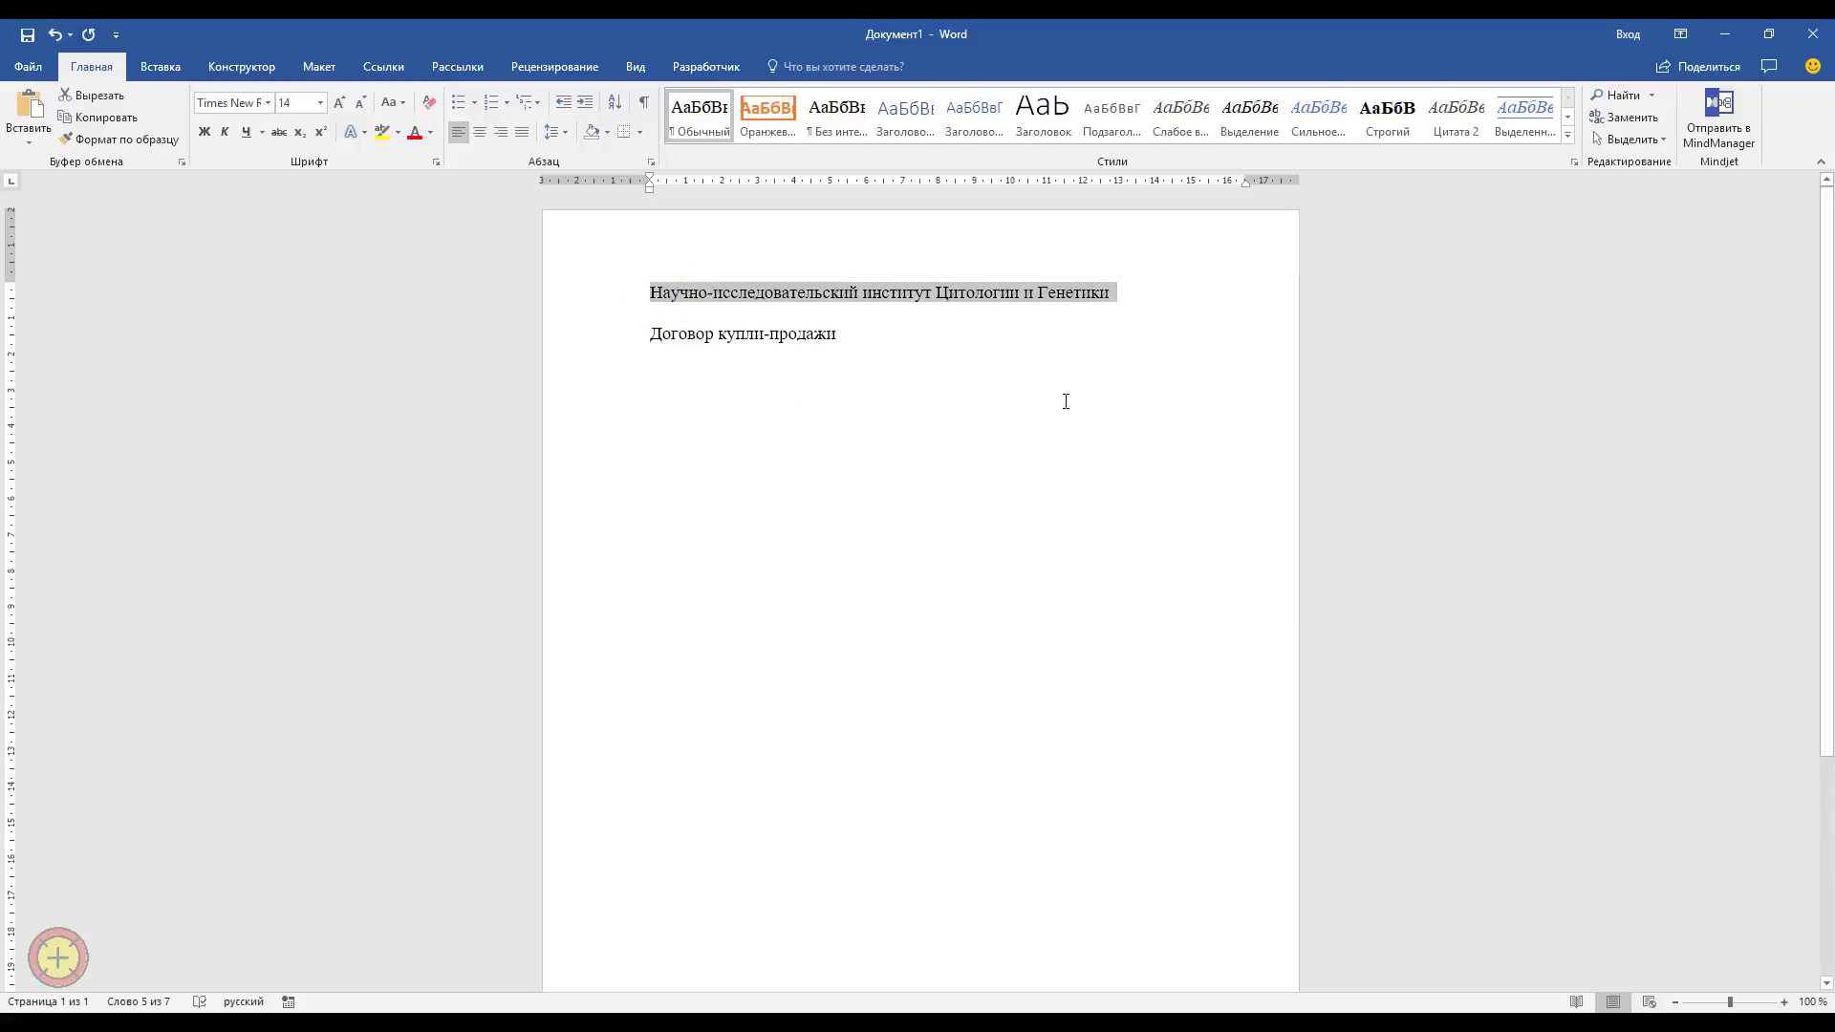
click(651, 290)
drag(853, 281, 1113, 291)
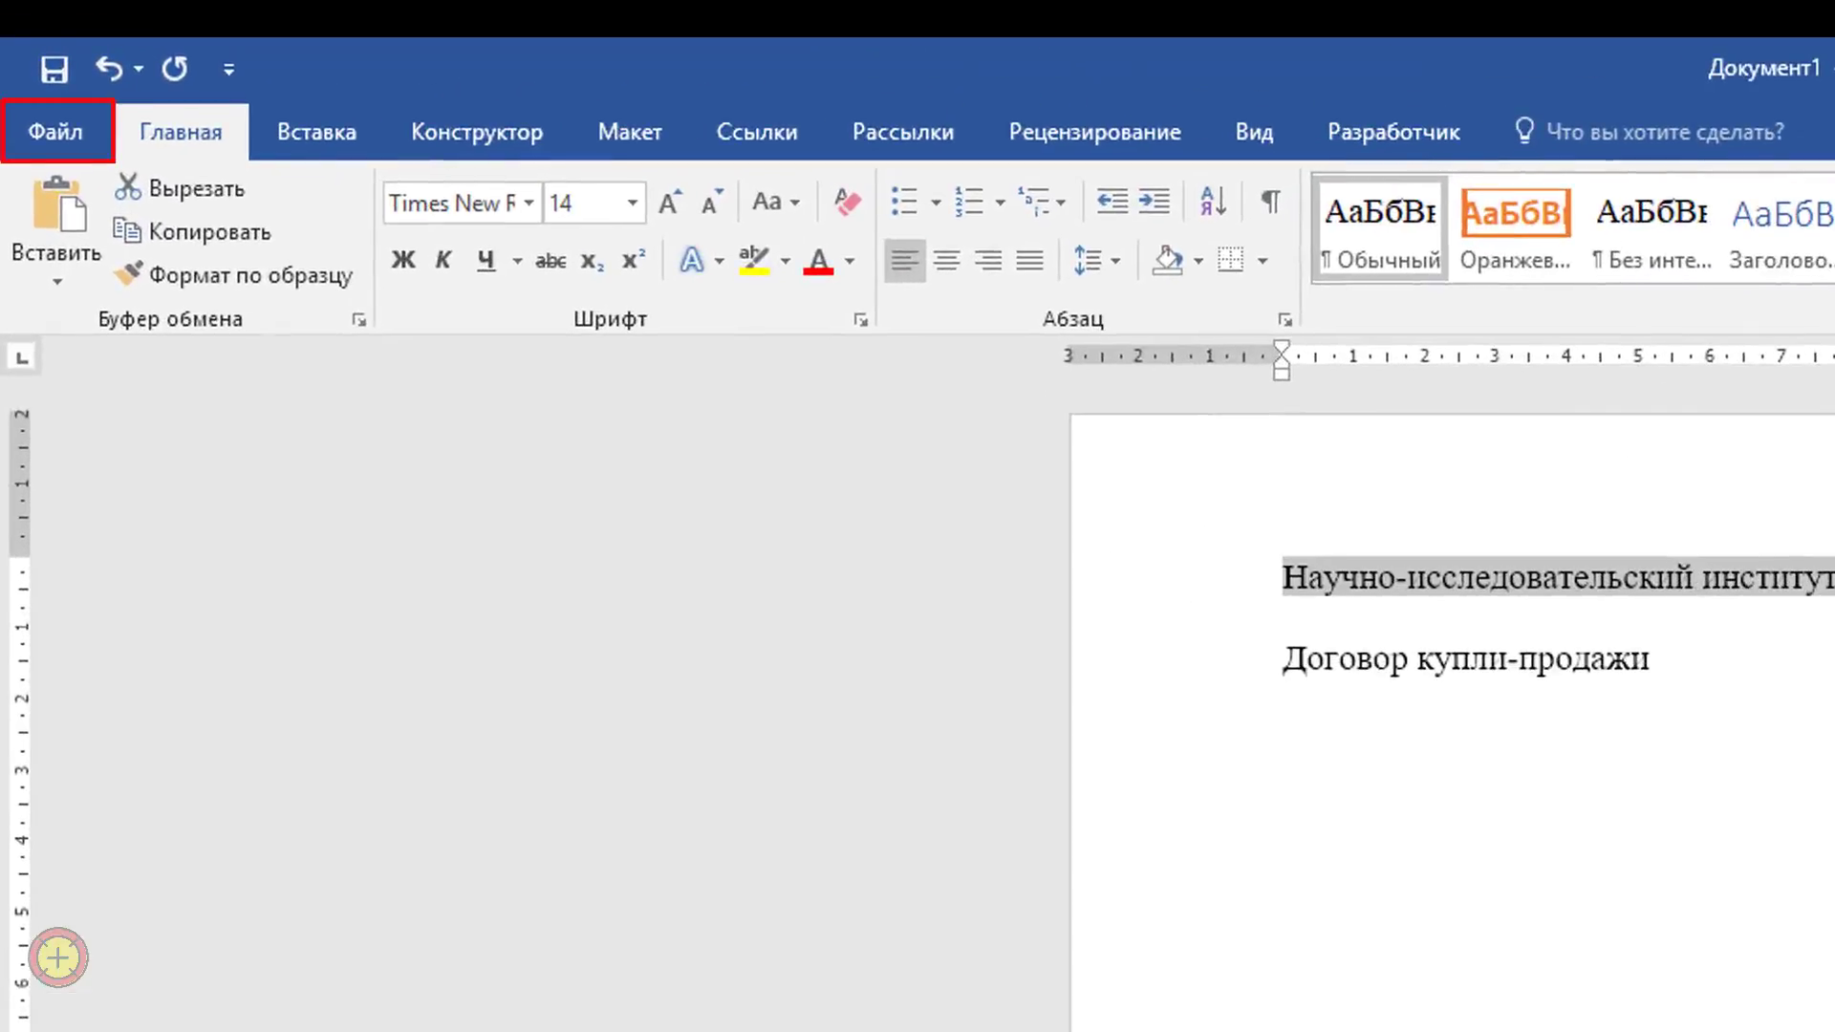
click(93, 132)
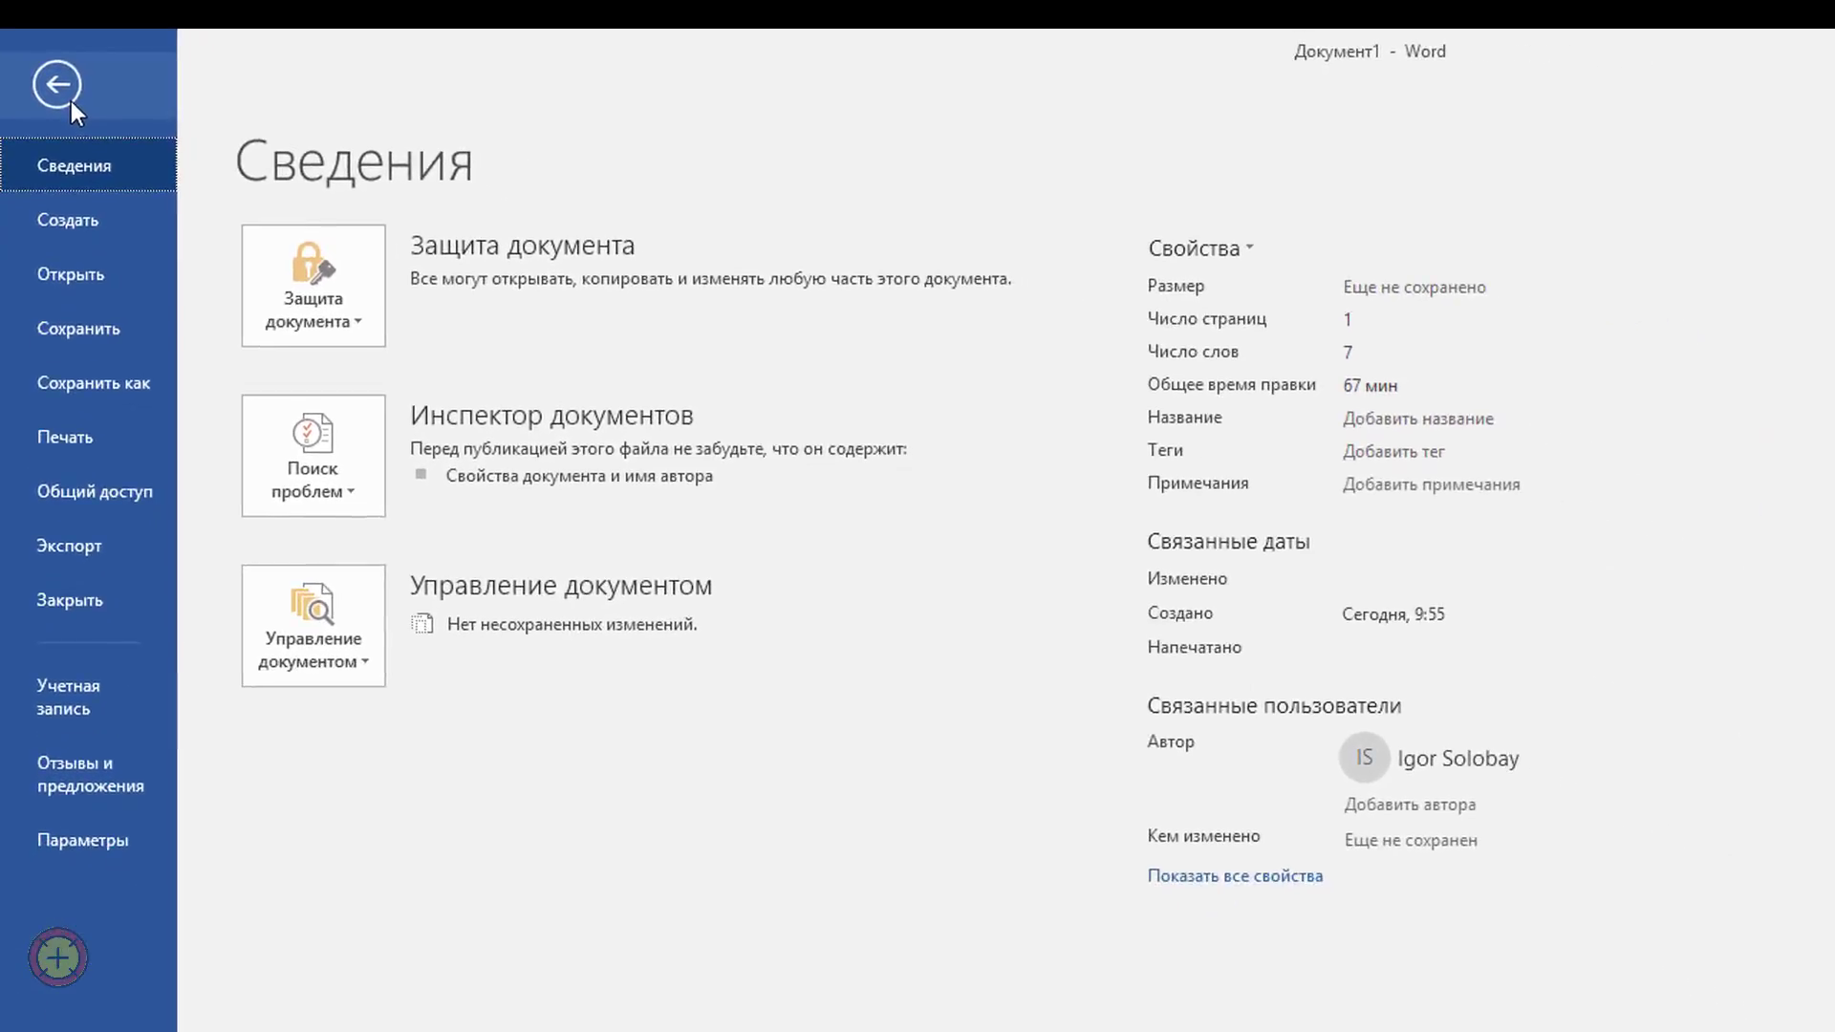
click(140, 841)
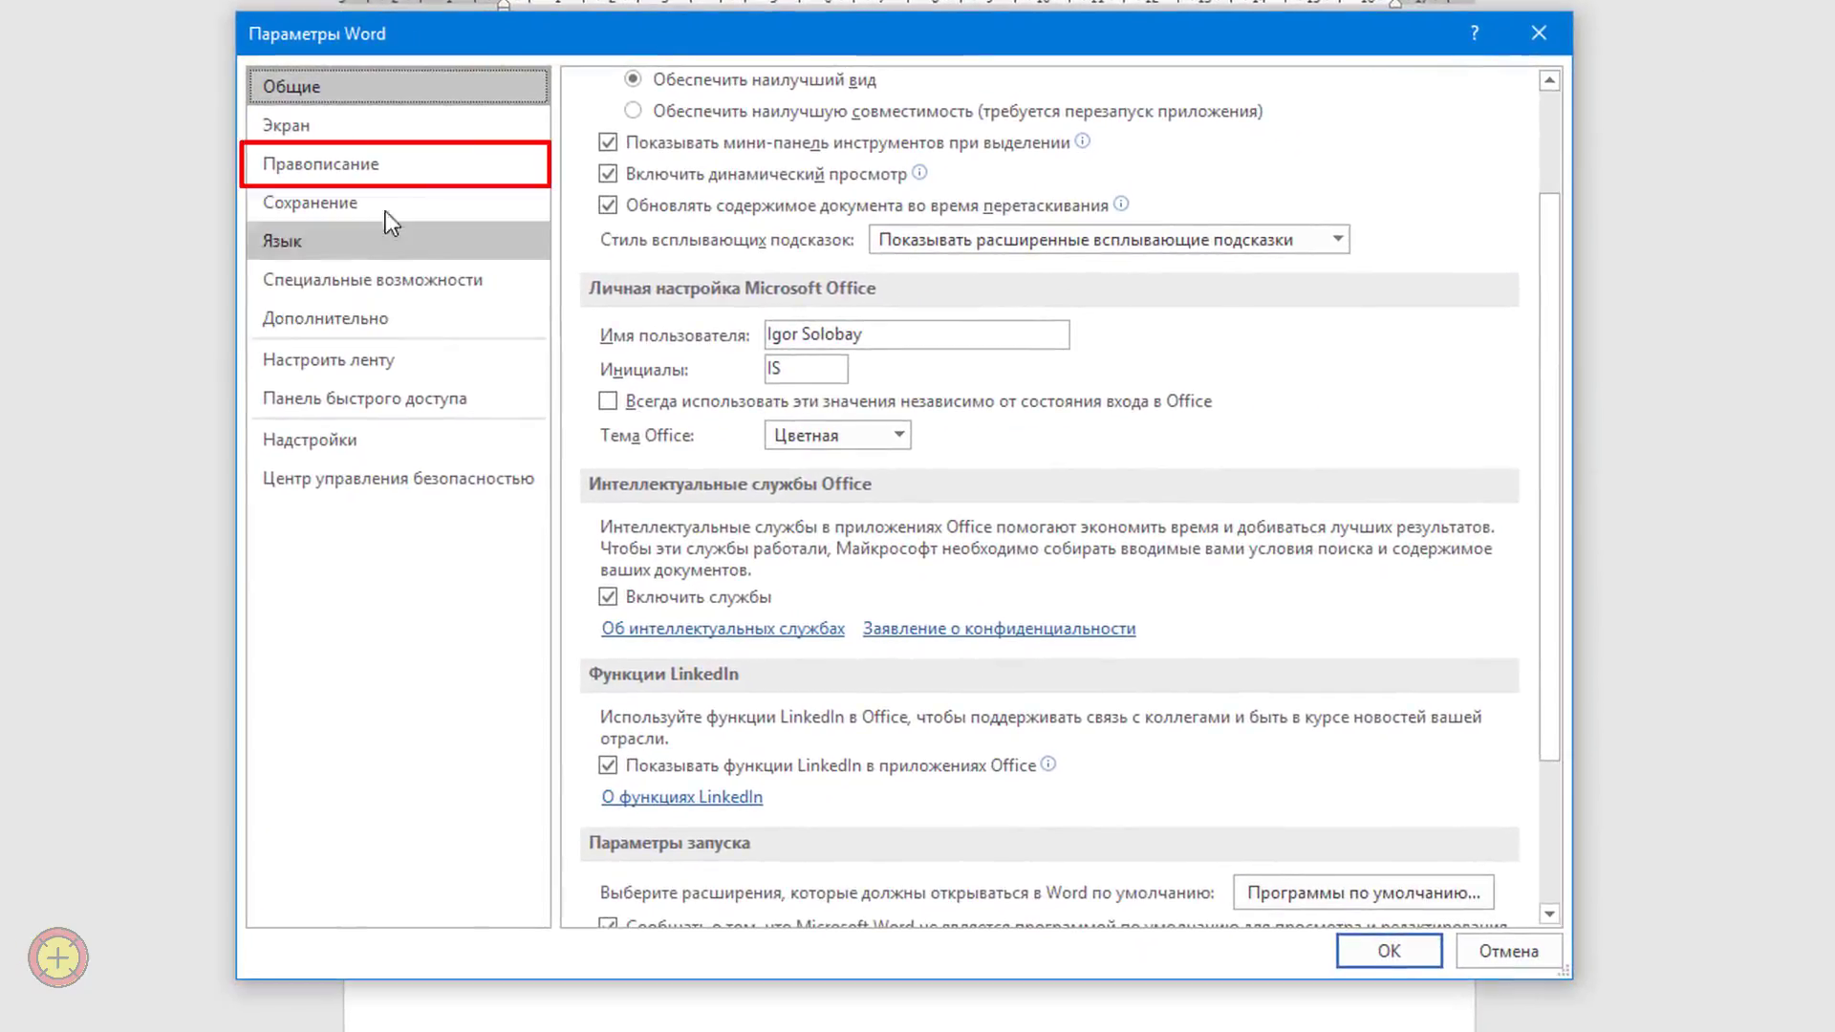
click(460, 162)
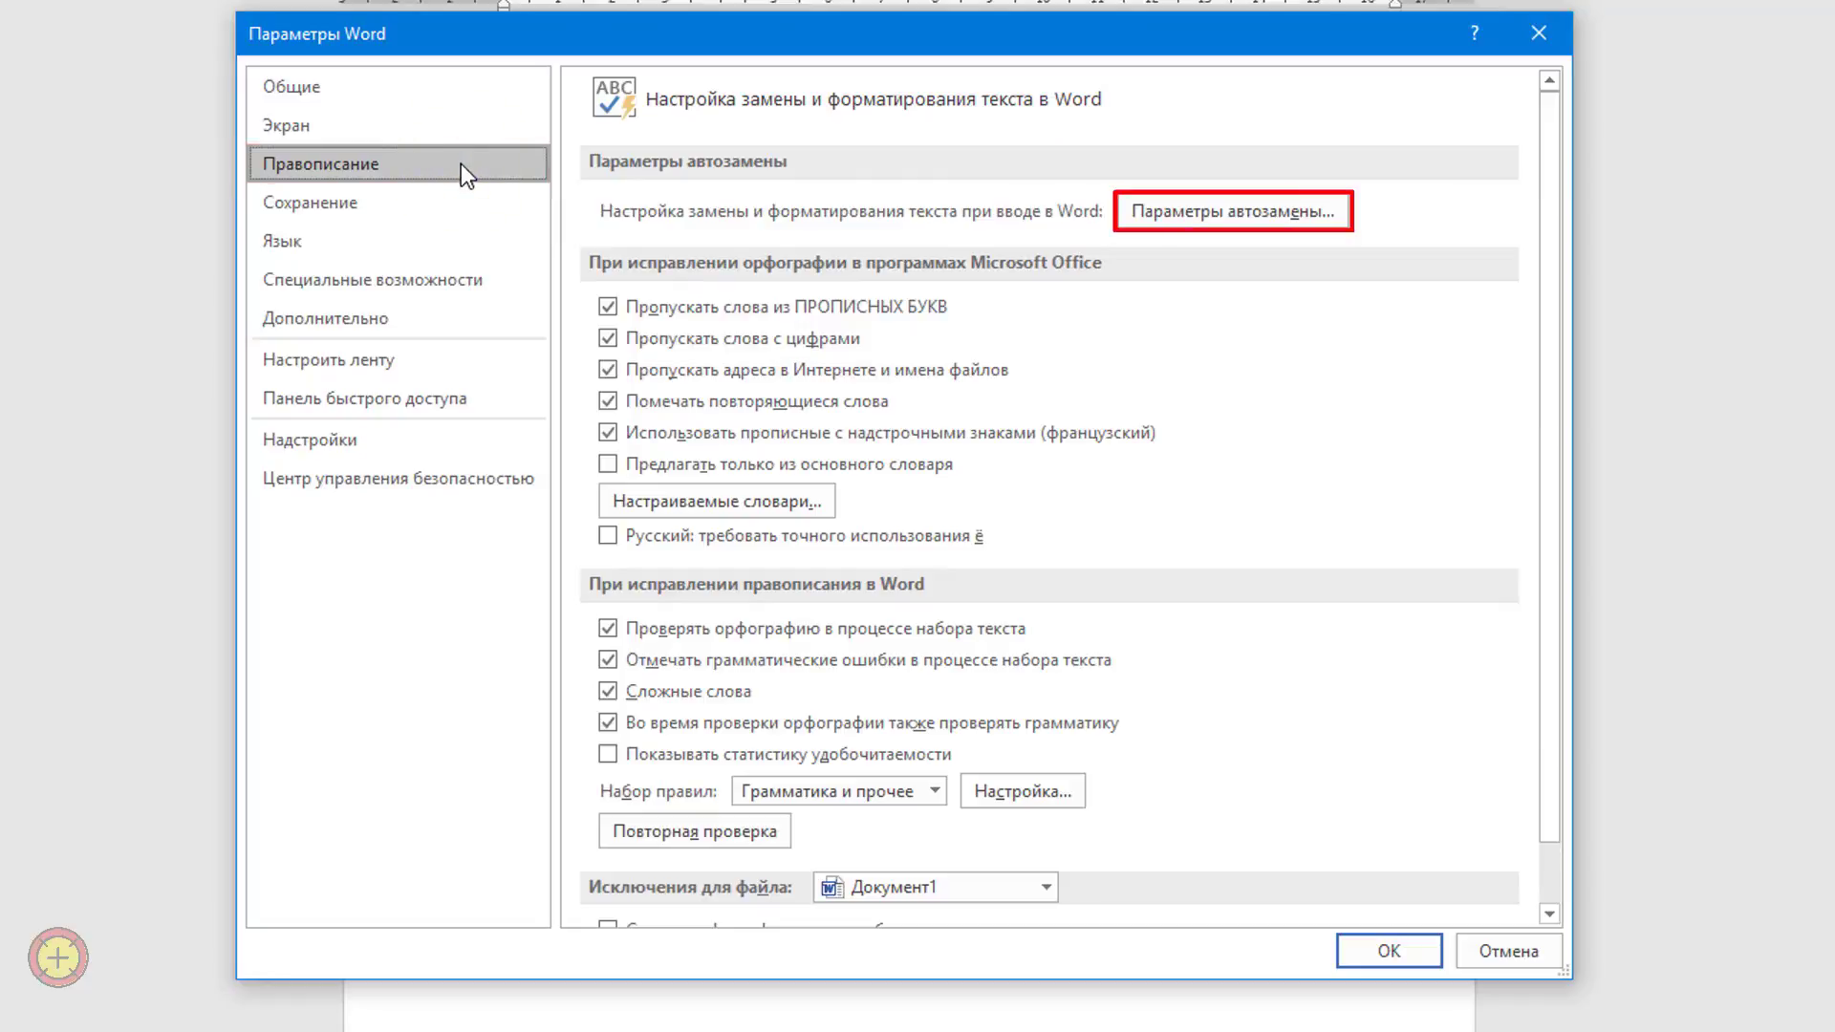
click(1336, 220)
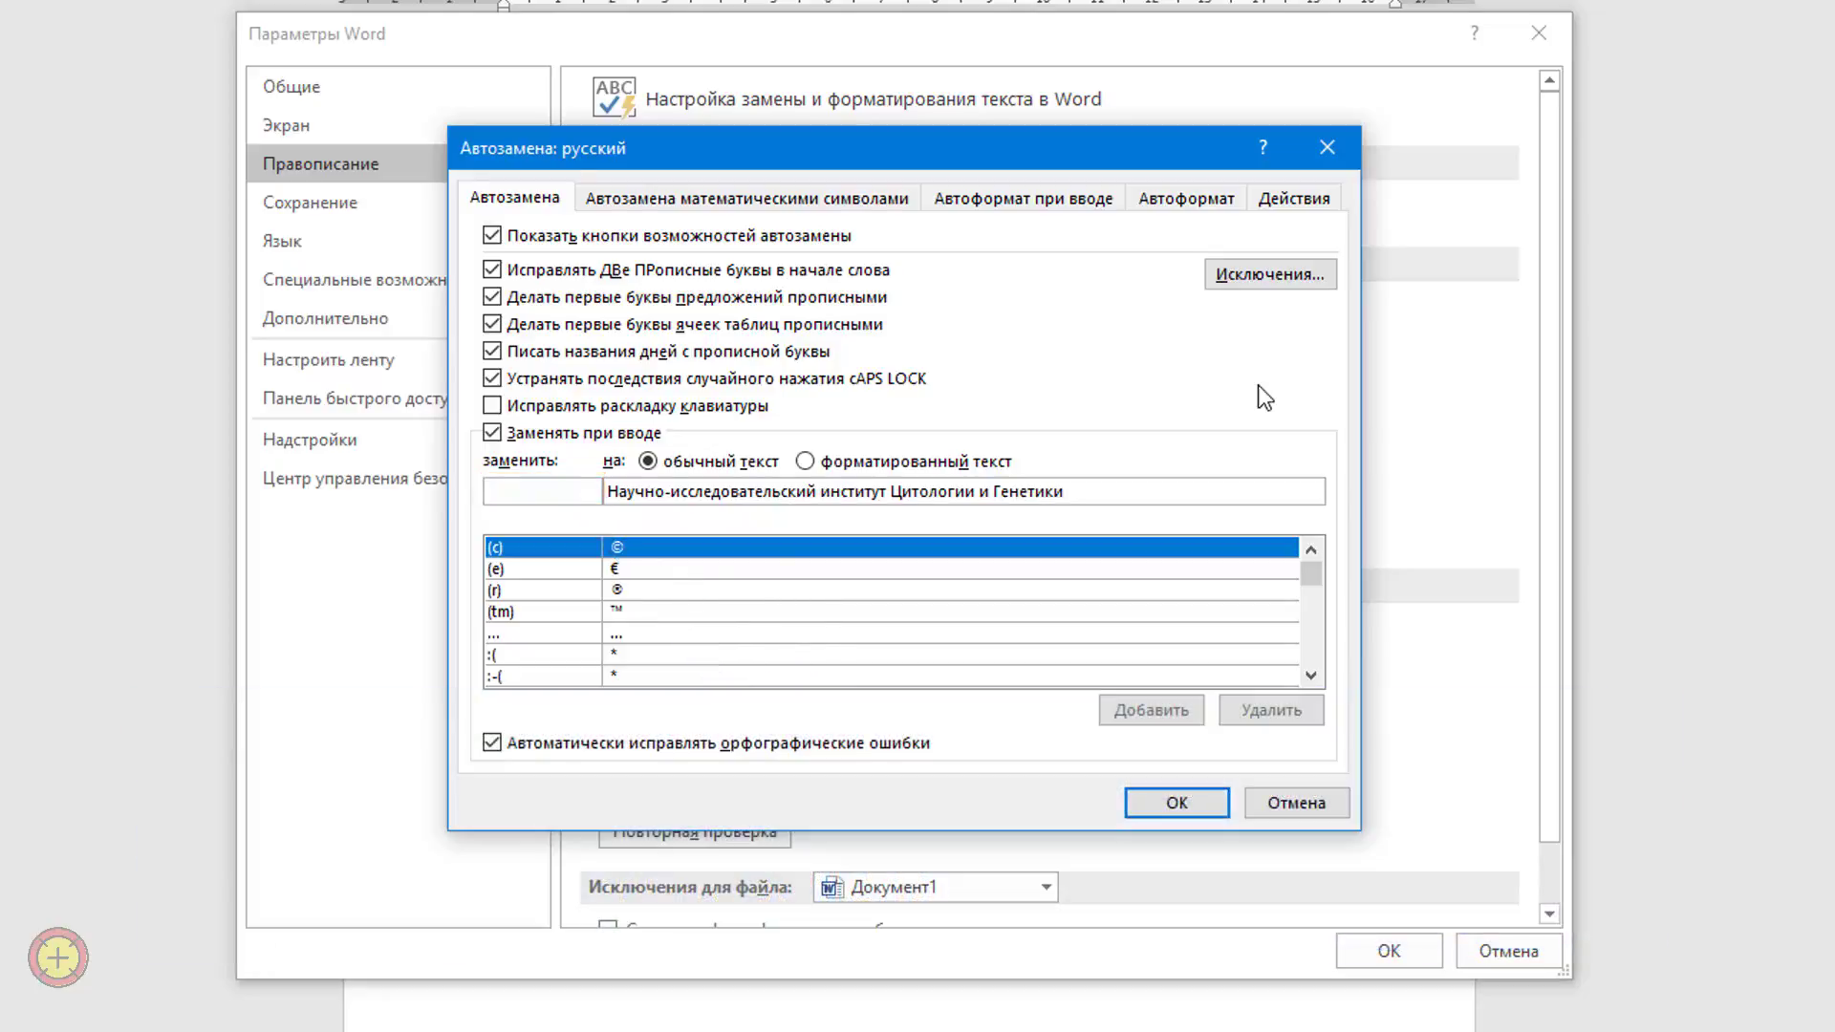
click(527, 492)
text(ЦГ)
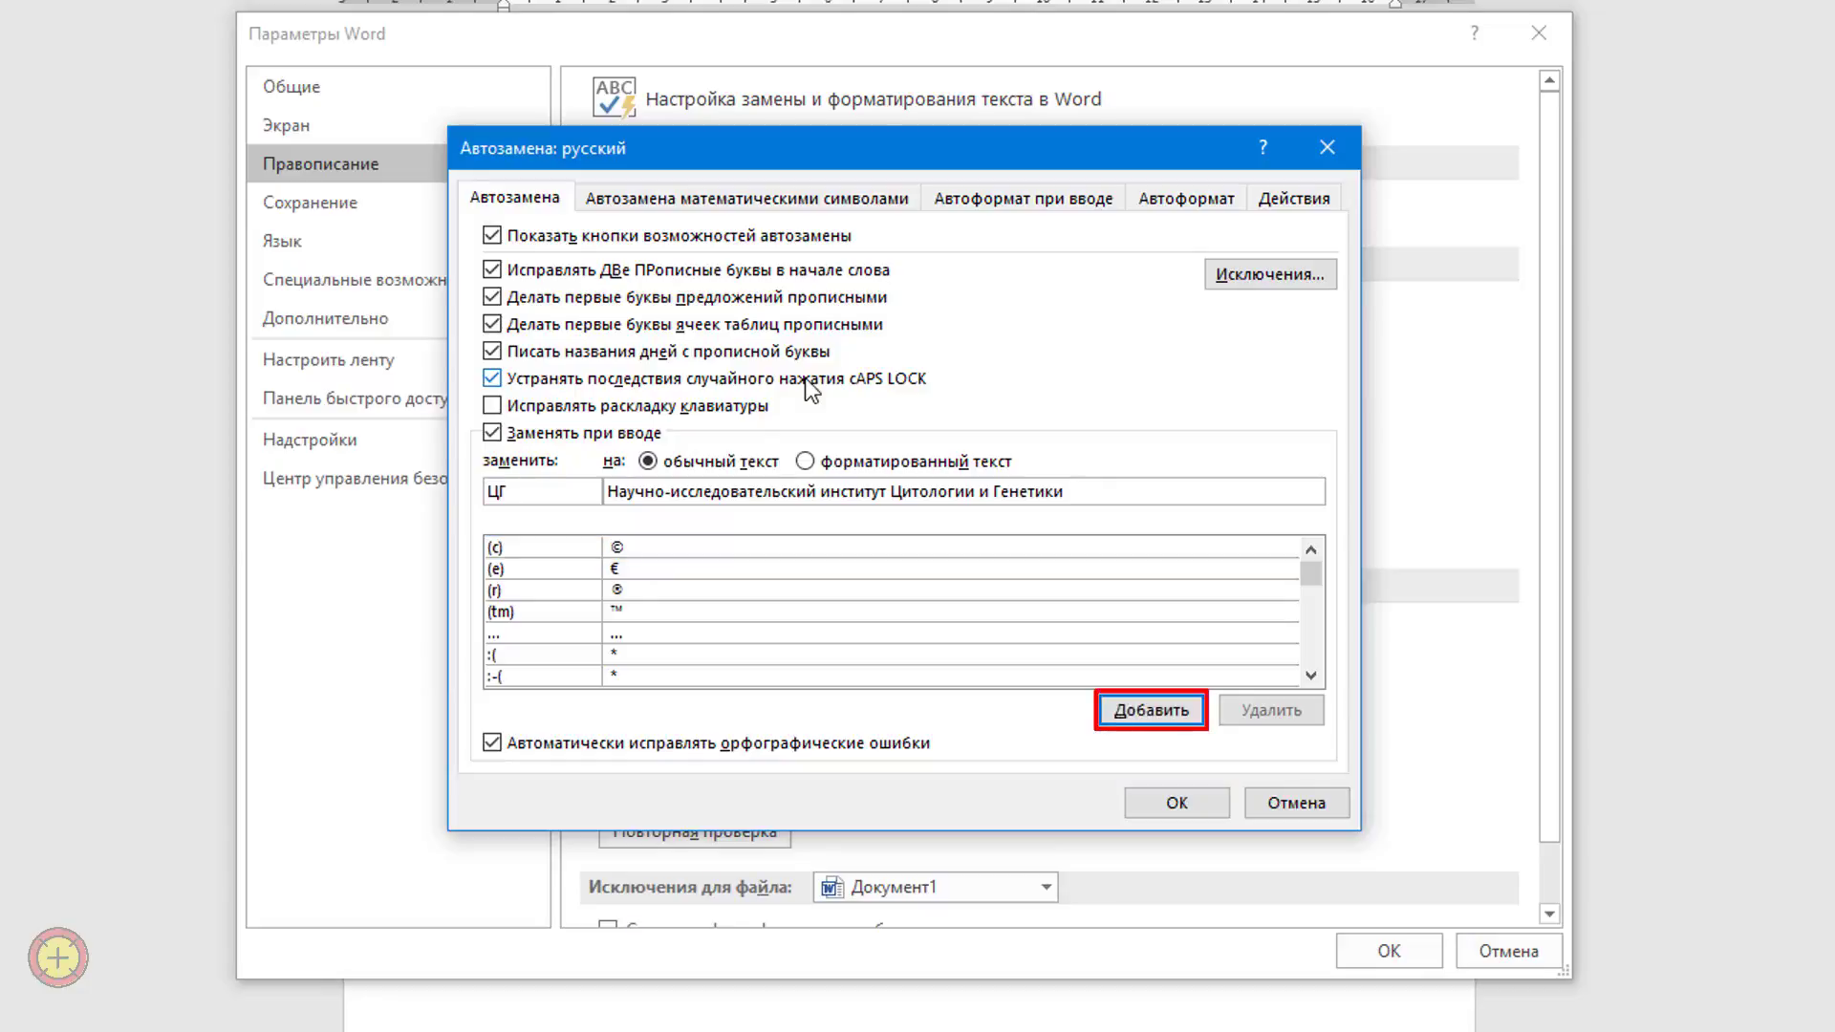
click(1151, 710)
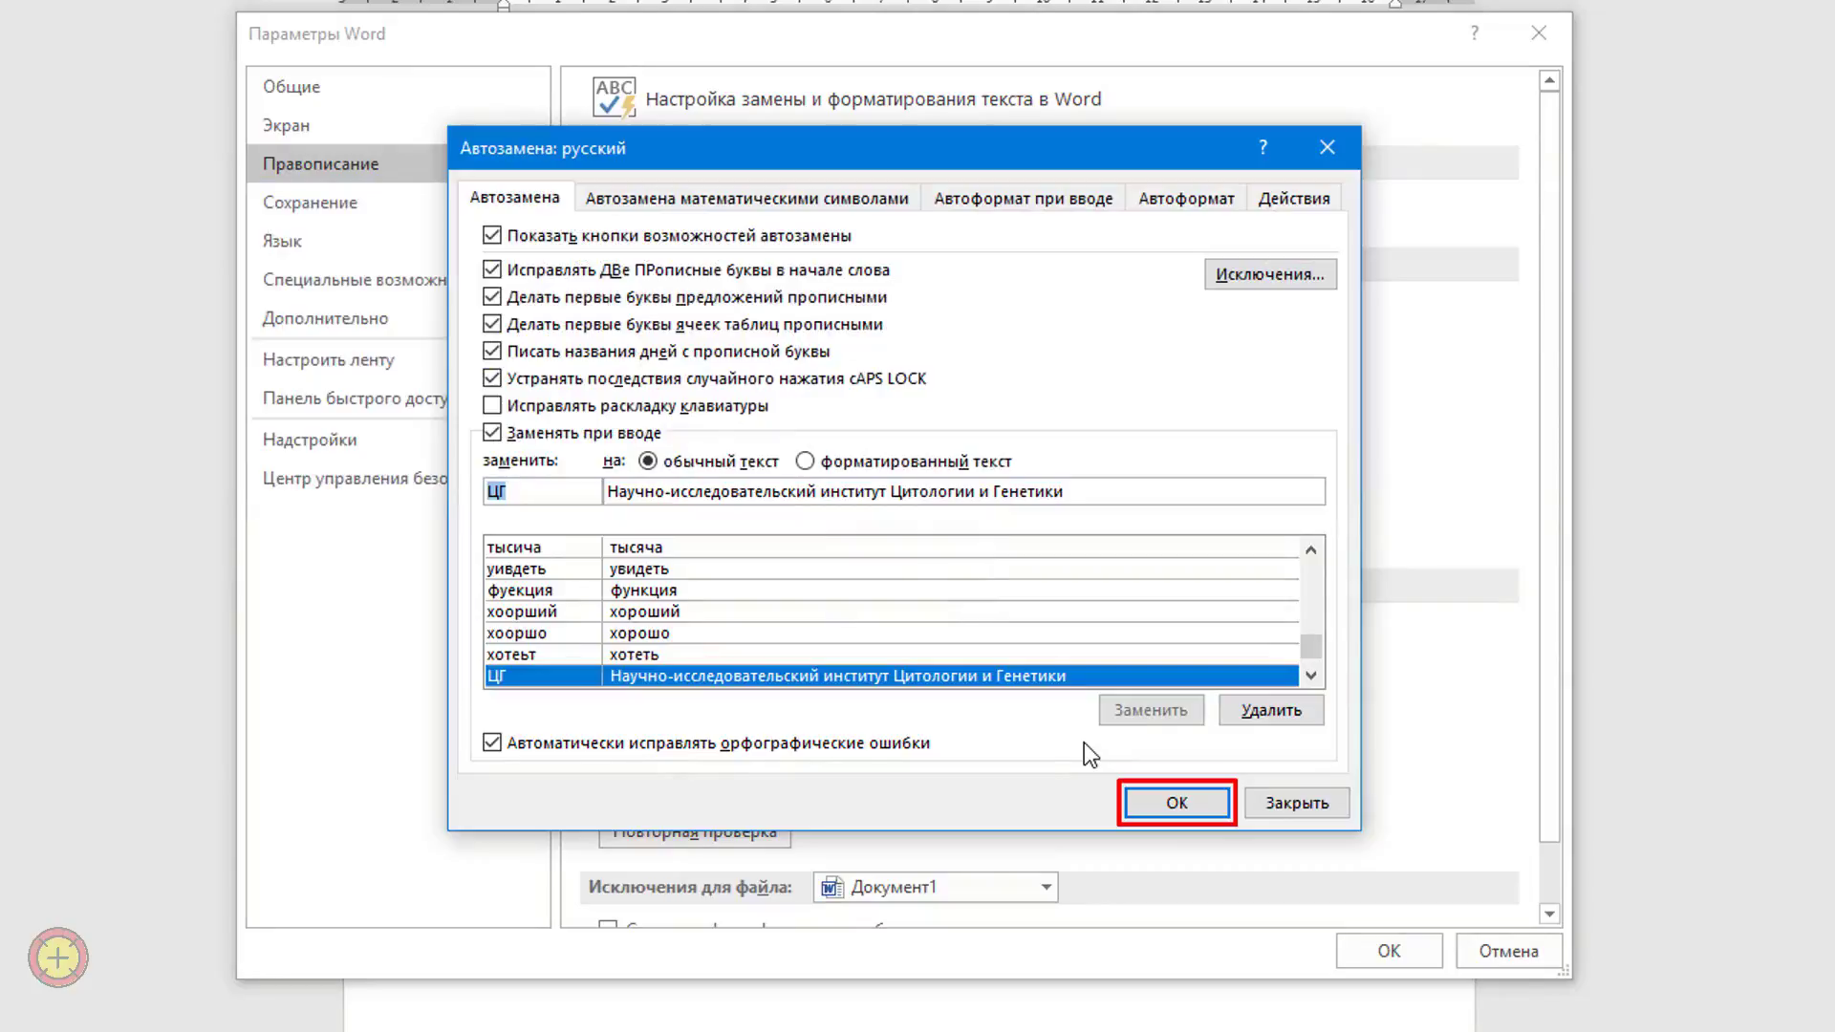
click(1147, 802)
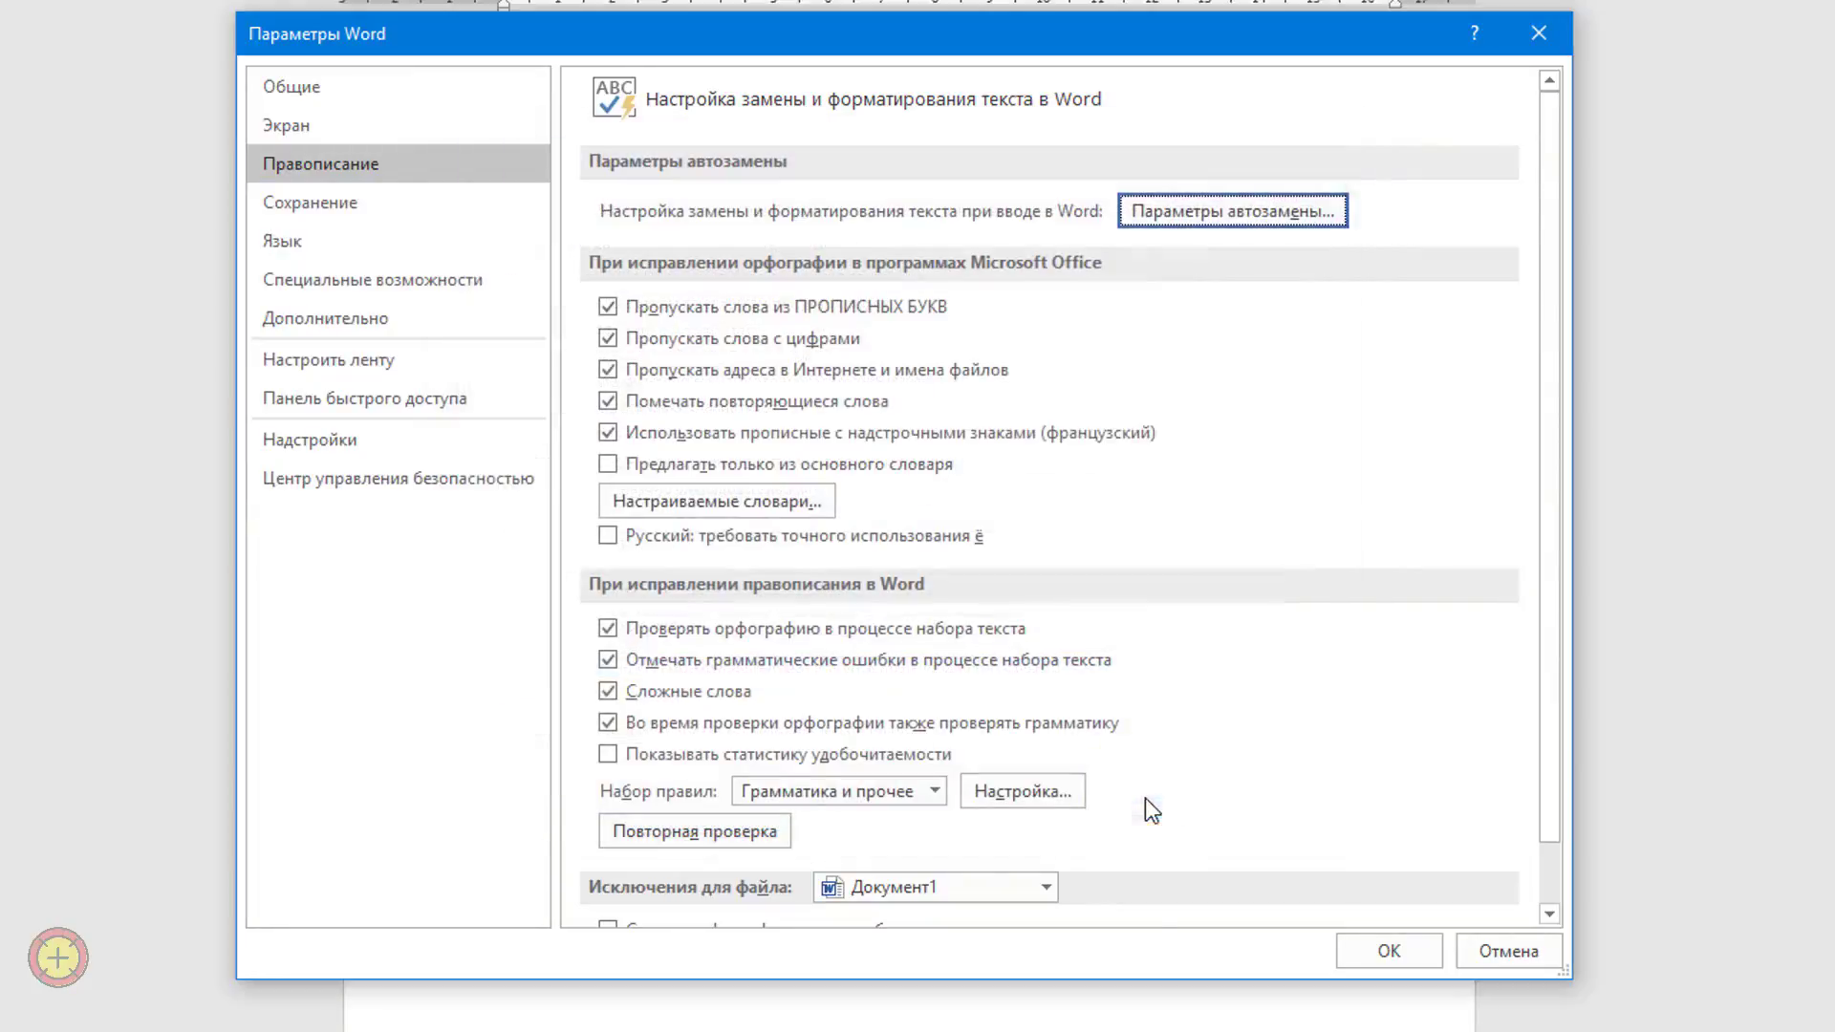
click(1349, 959)
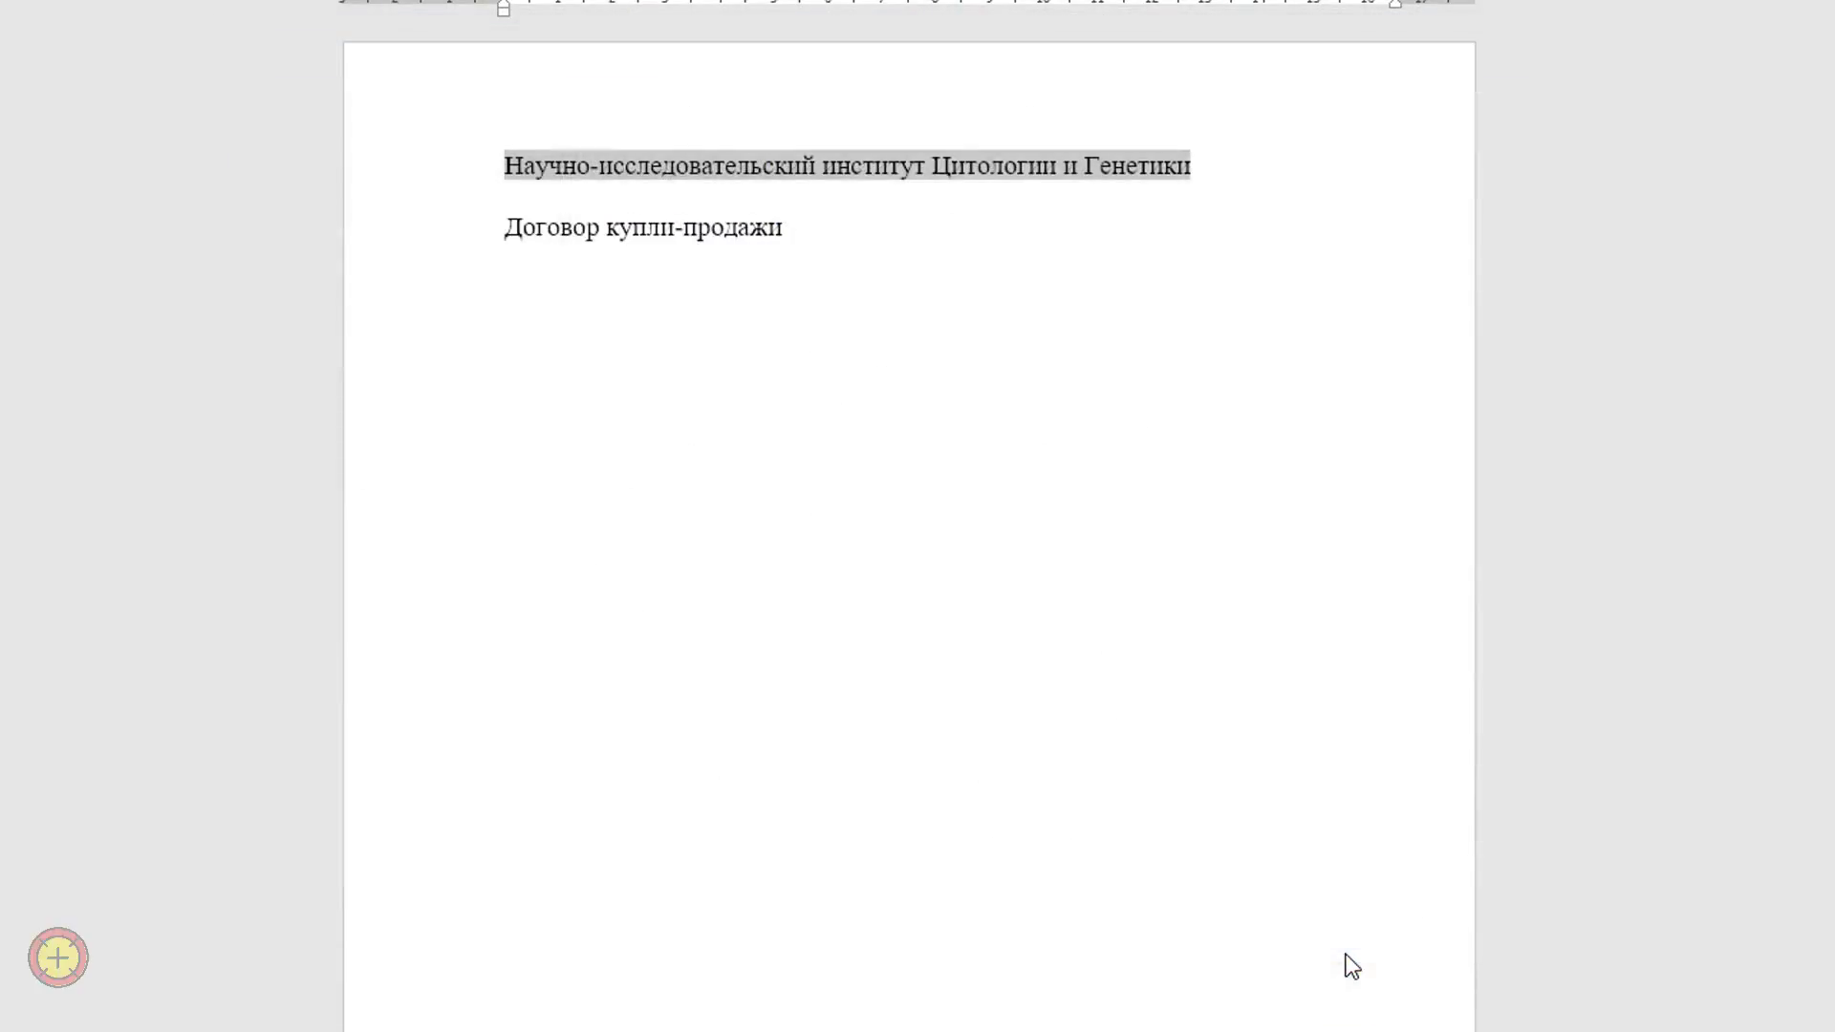
Insert the institute name on two consecutive lines below the contract line using the abbreviation "ЦГ", and start a new paragraph.
click(925, 402)
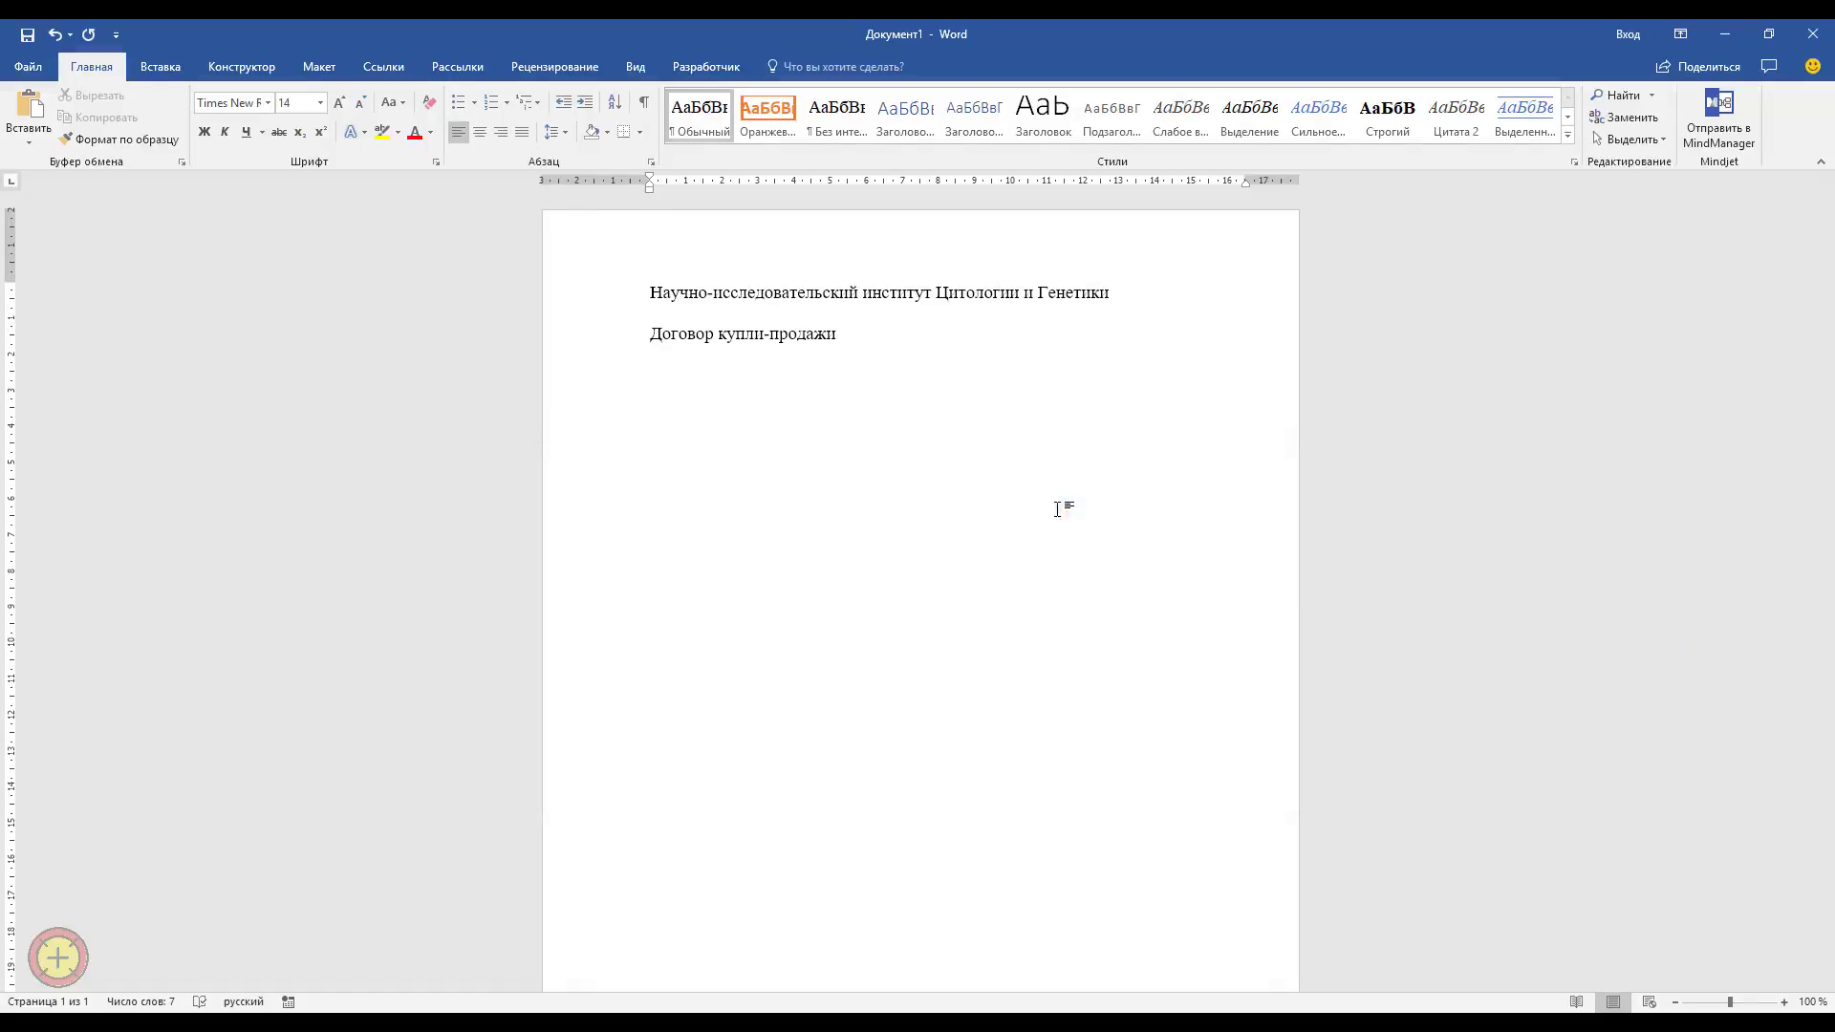
text(ЦГ)
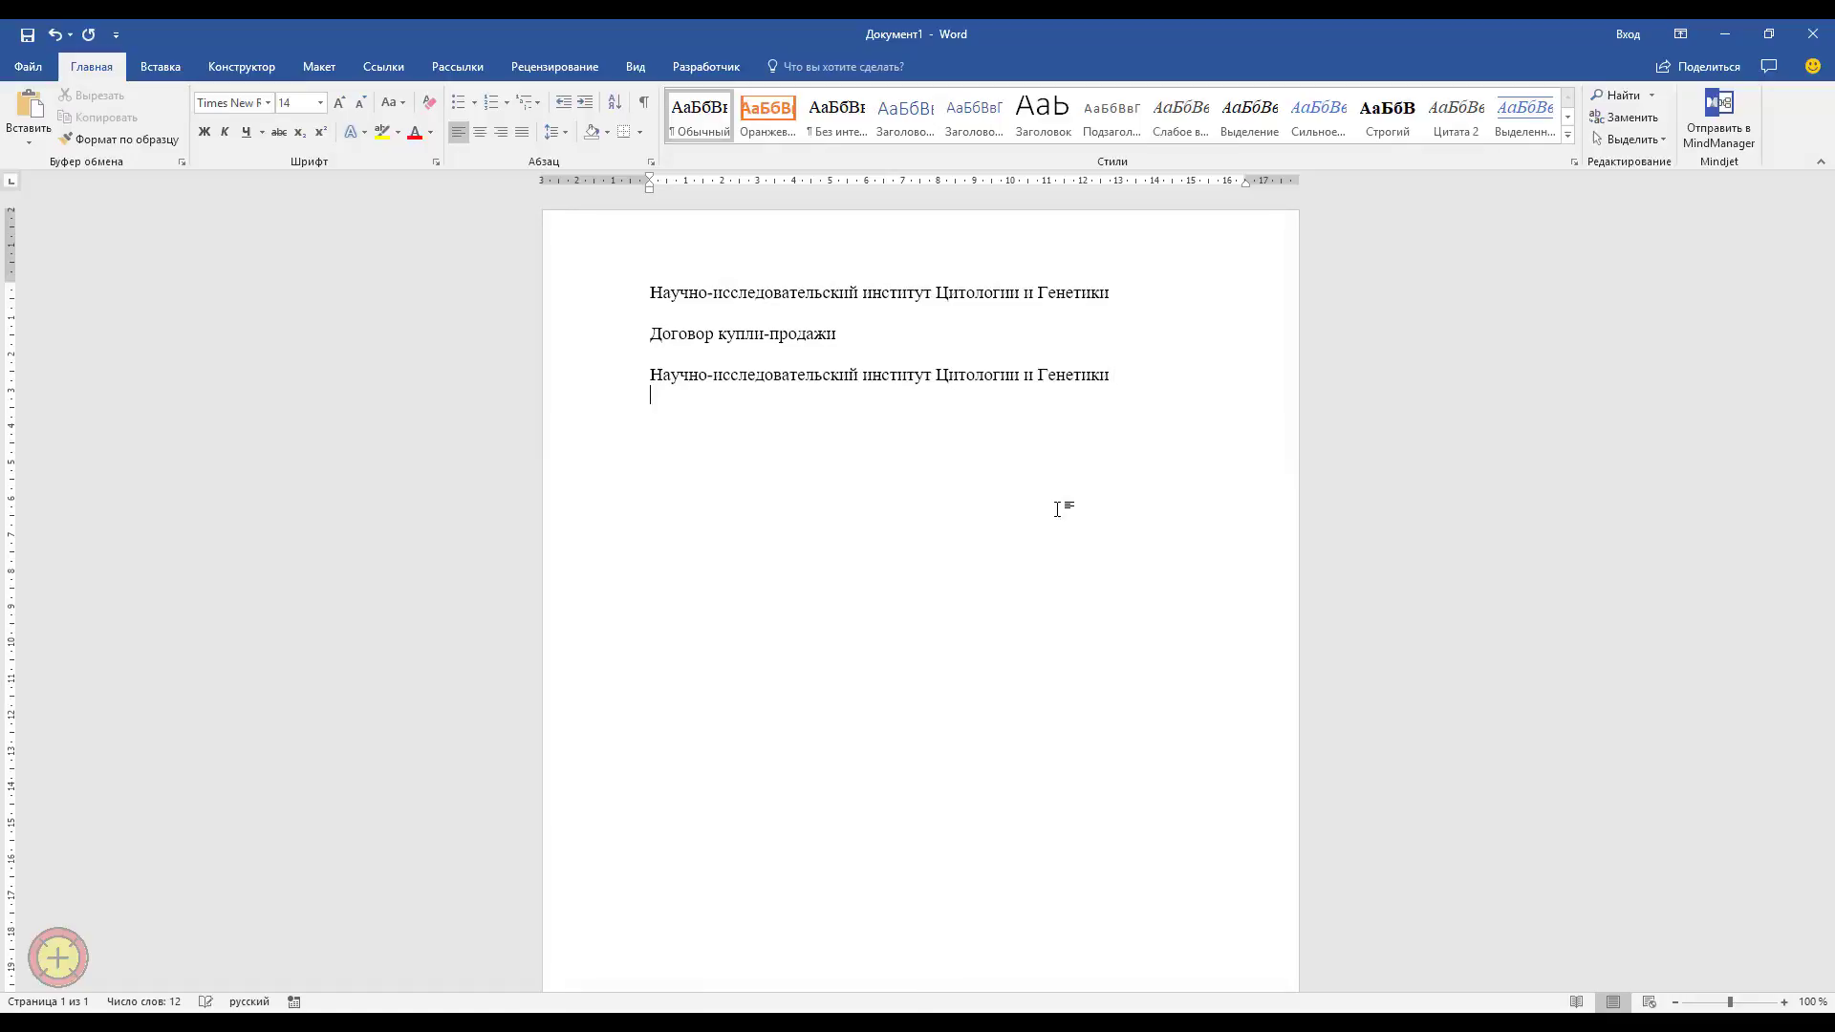
key(shift+Return)
text(ЦГ)
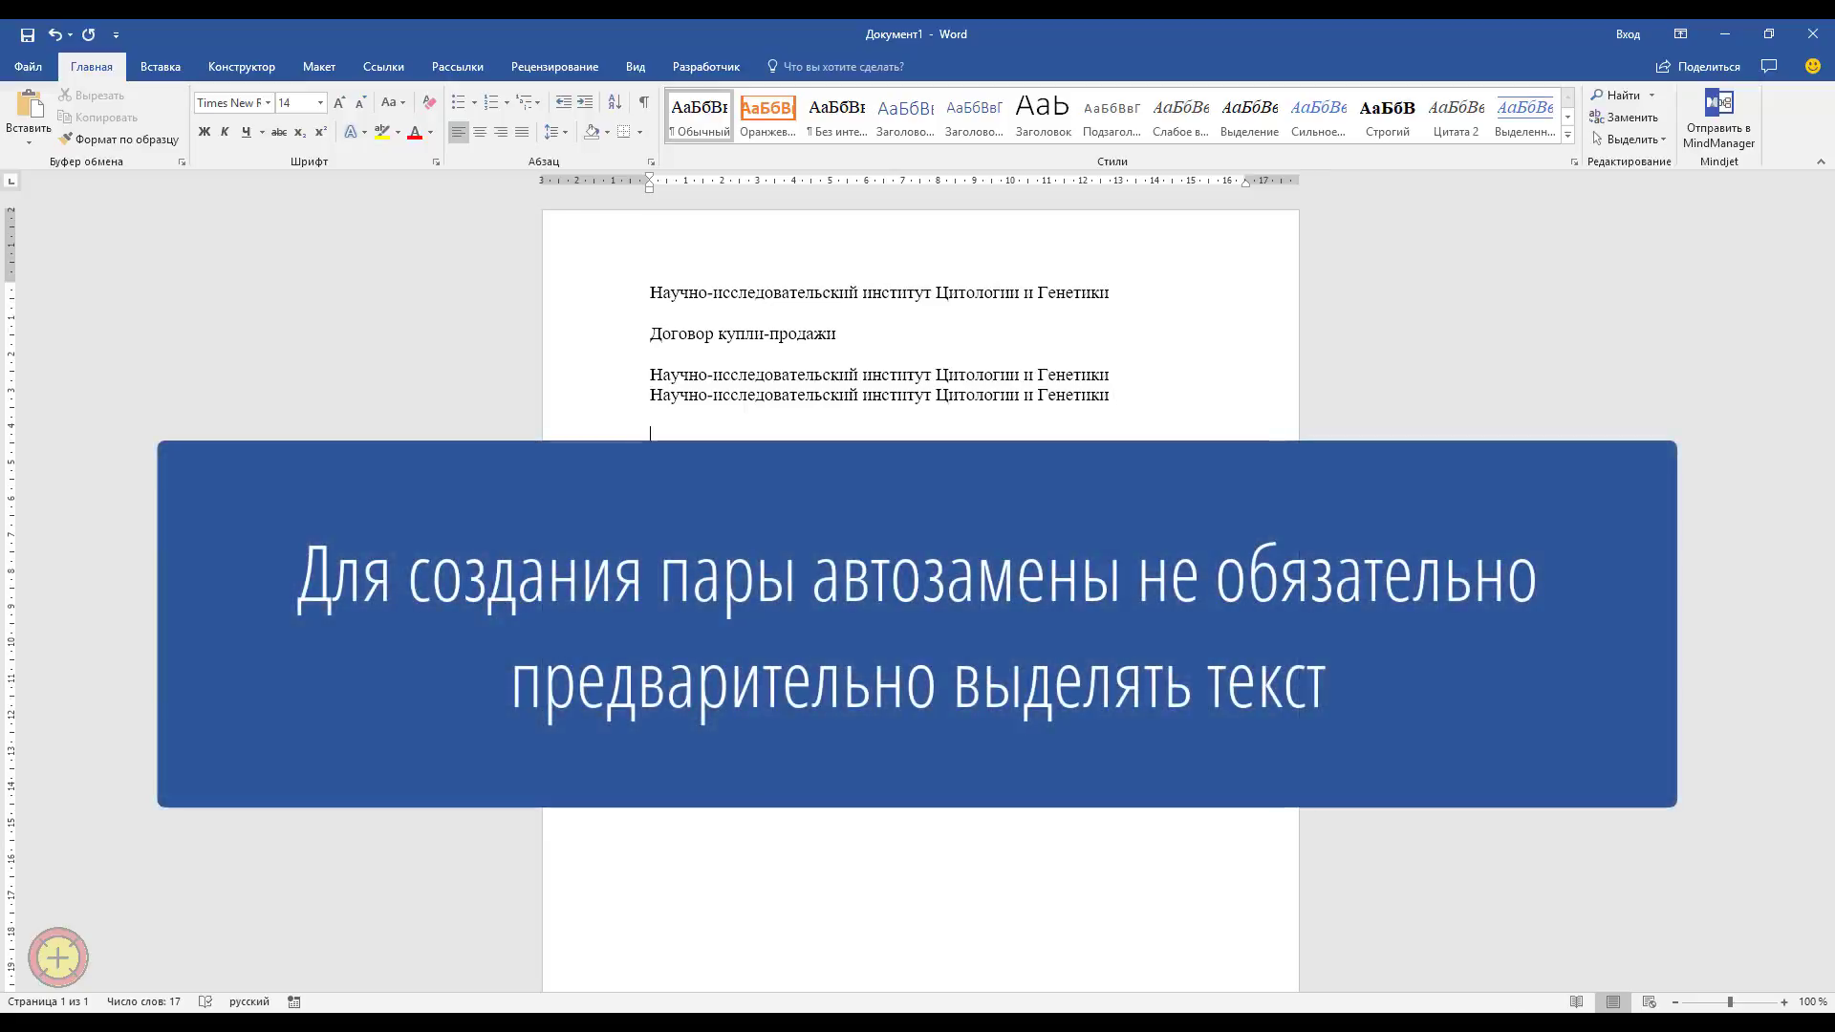
key(Return)
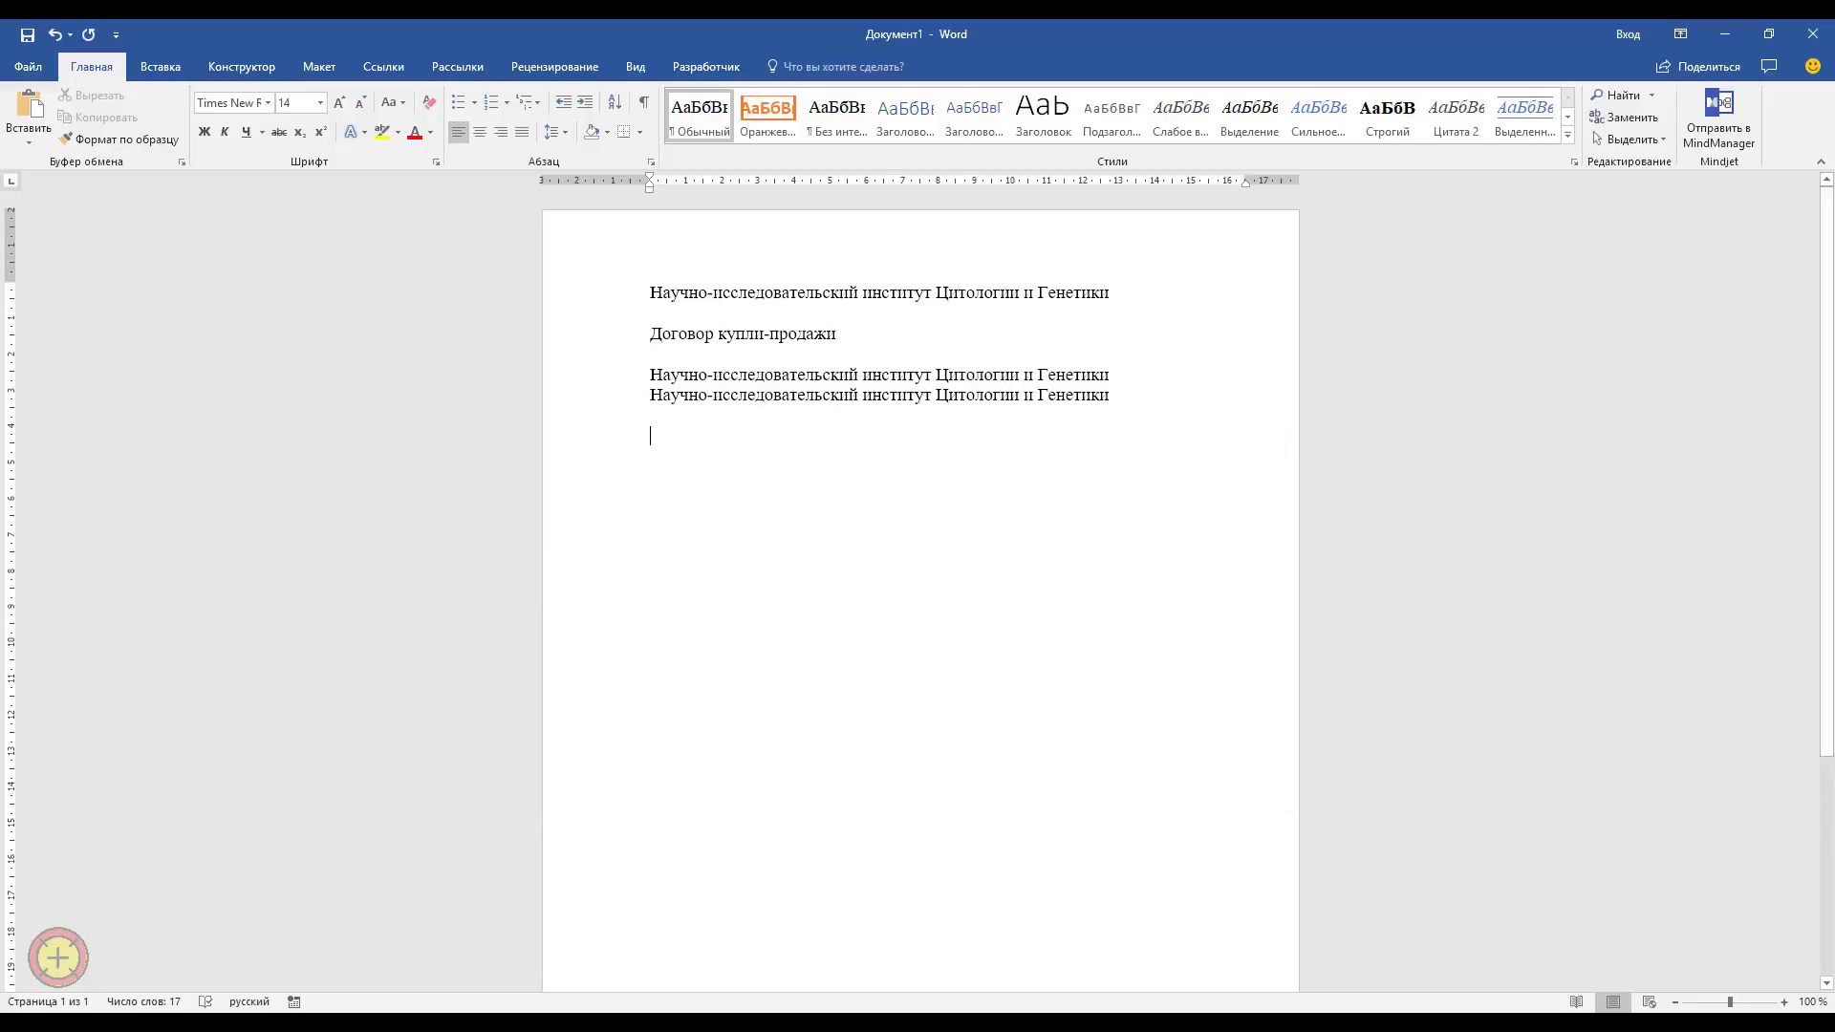
Add an AutoCorrect entry in the proofing options that replaces "Дкп" with "Договор купли-продажи".
click(28, 67)
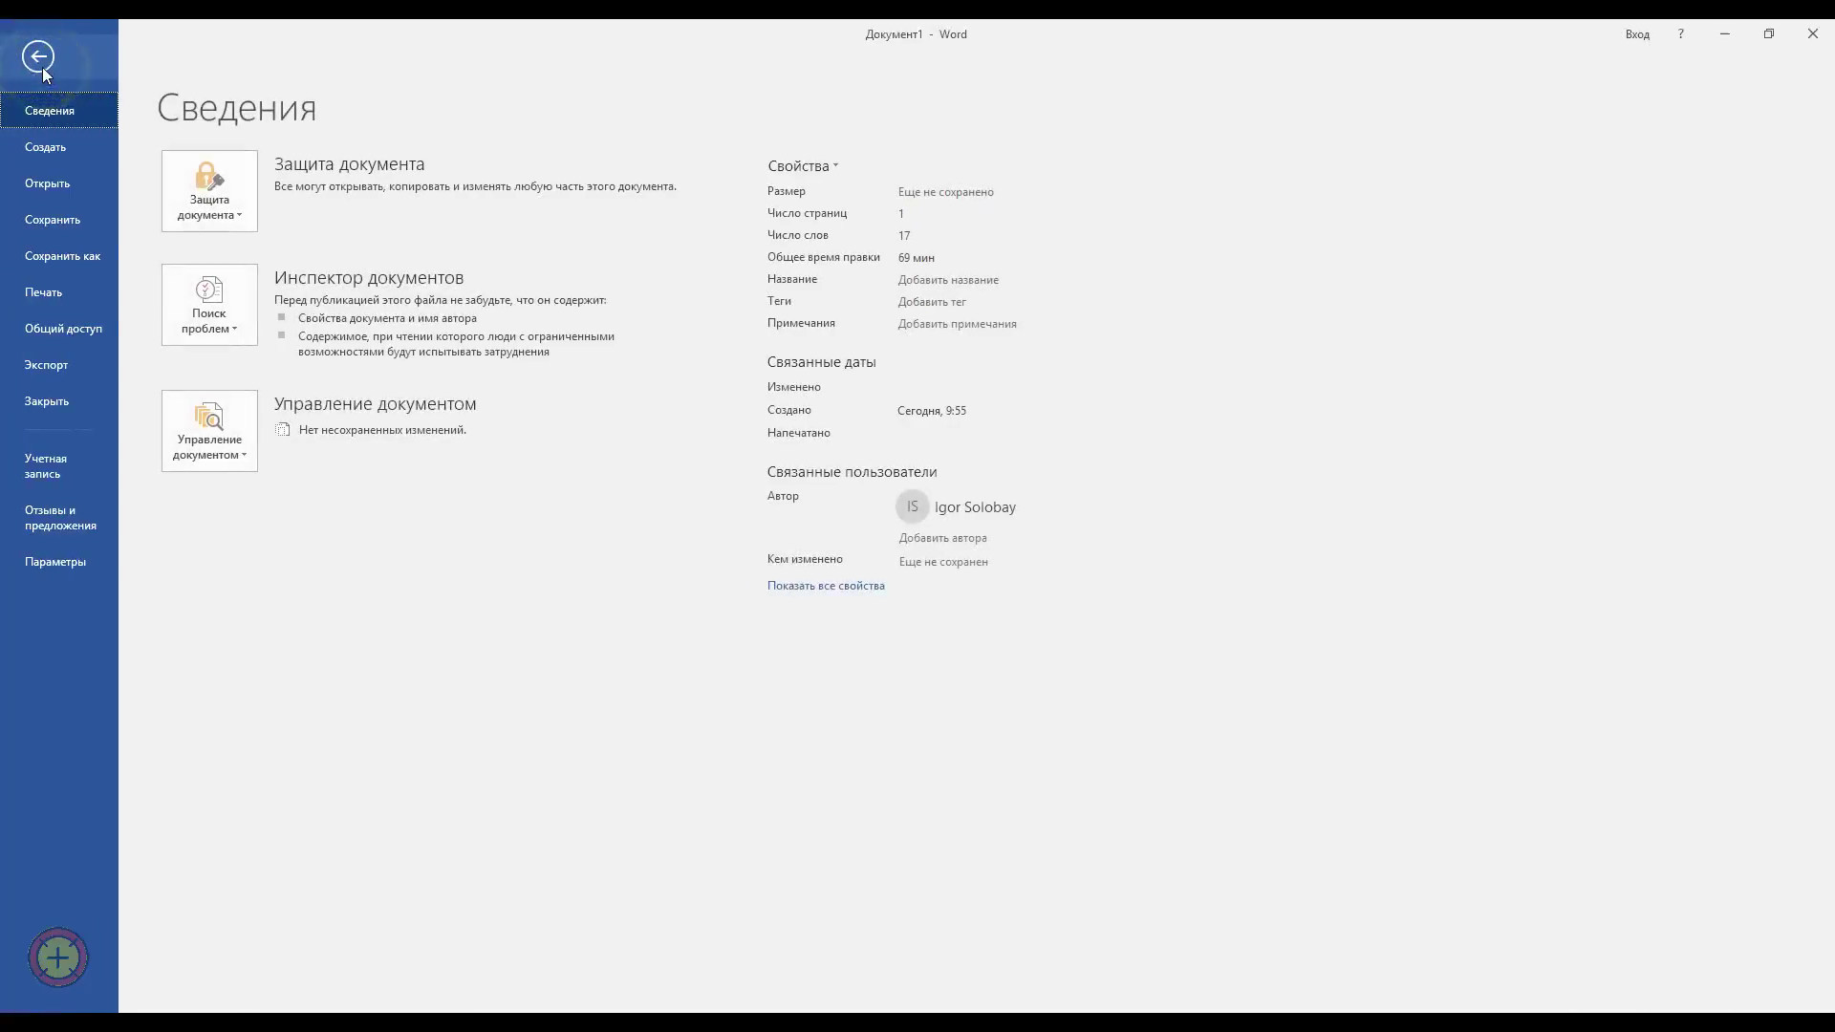
click(100, 566)
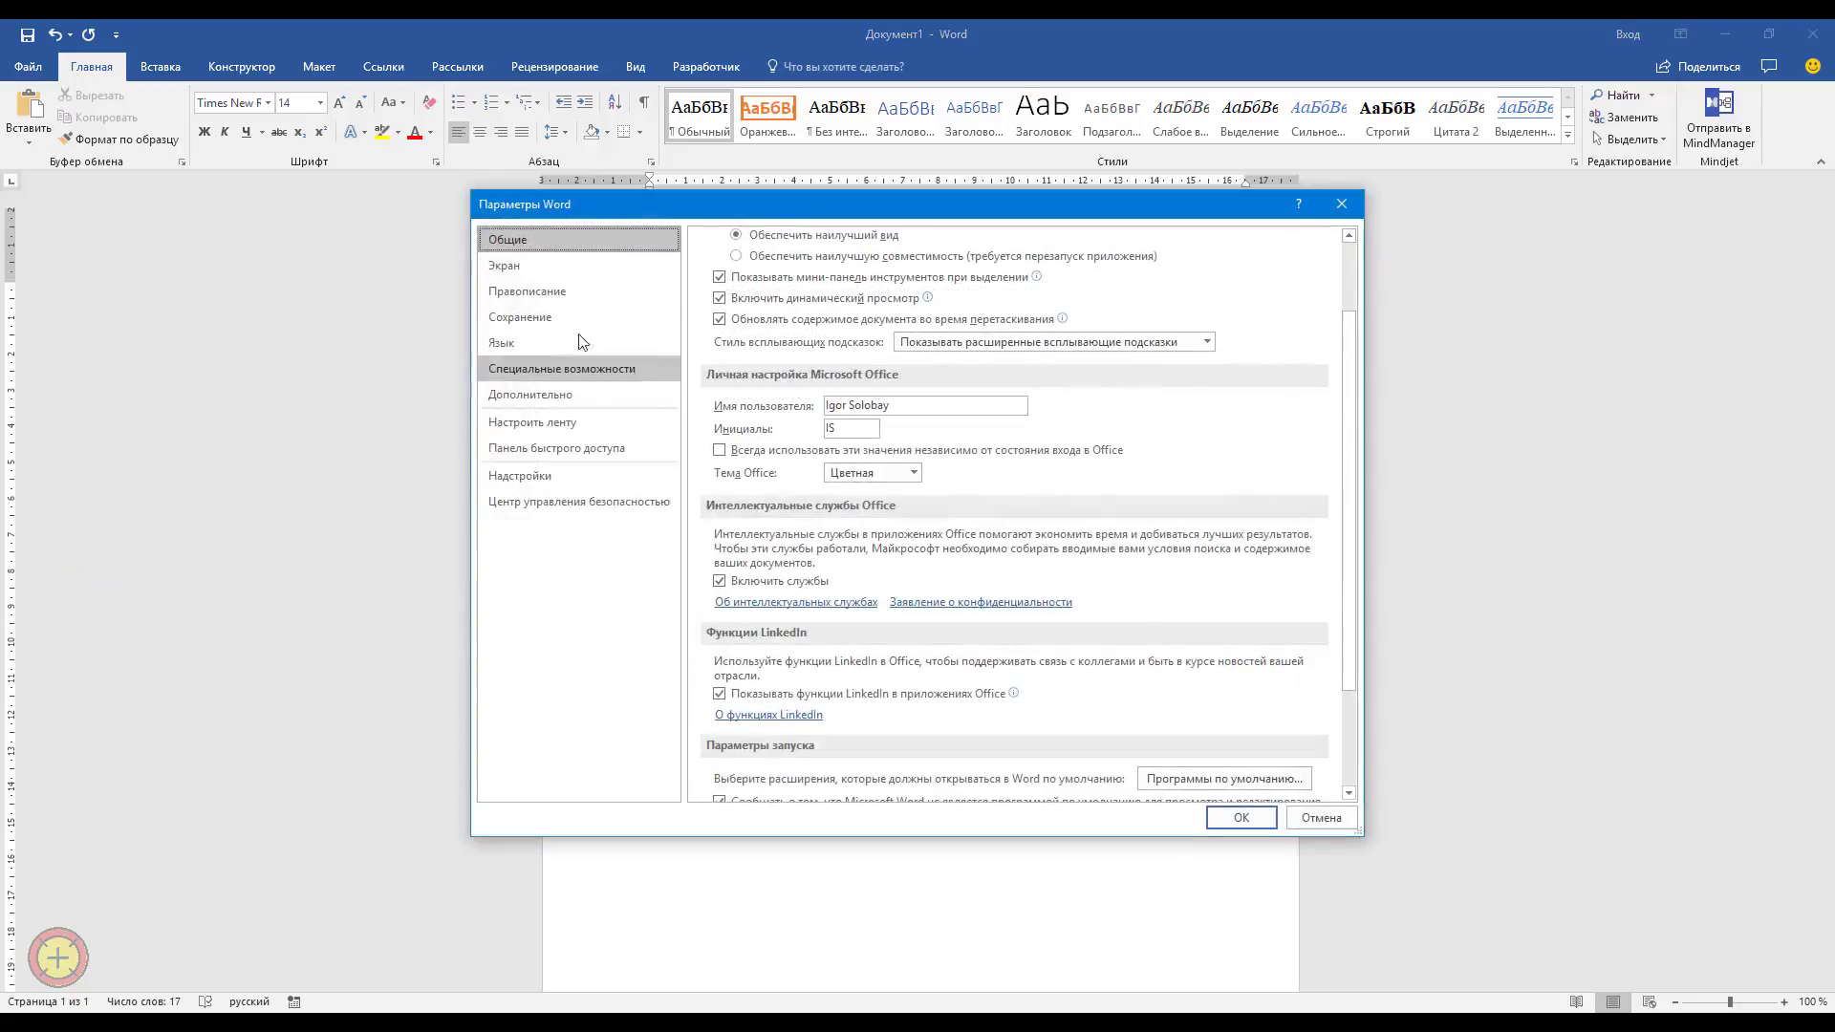
click(647, 306)
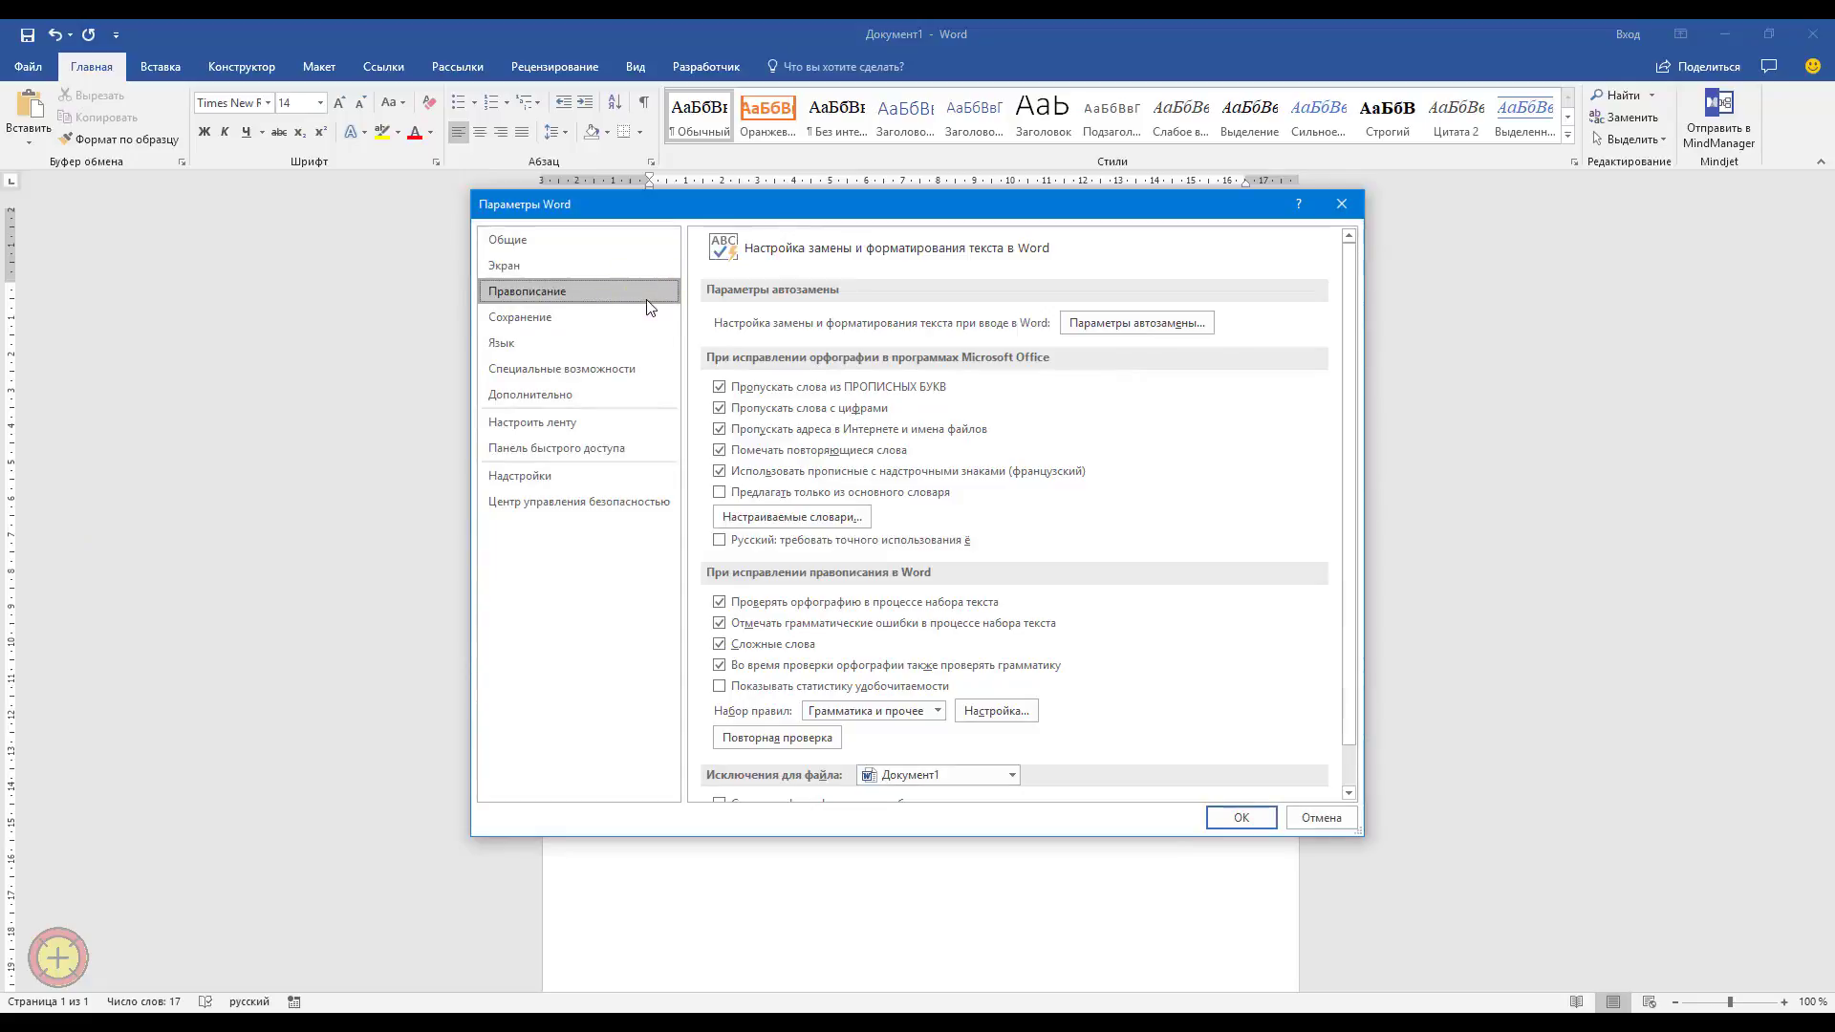
click(1199, 326)
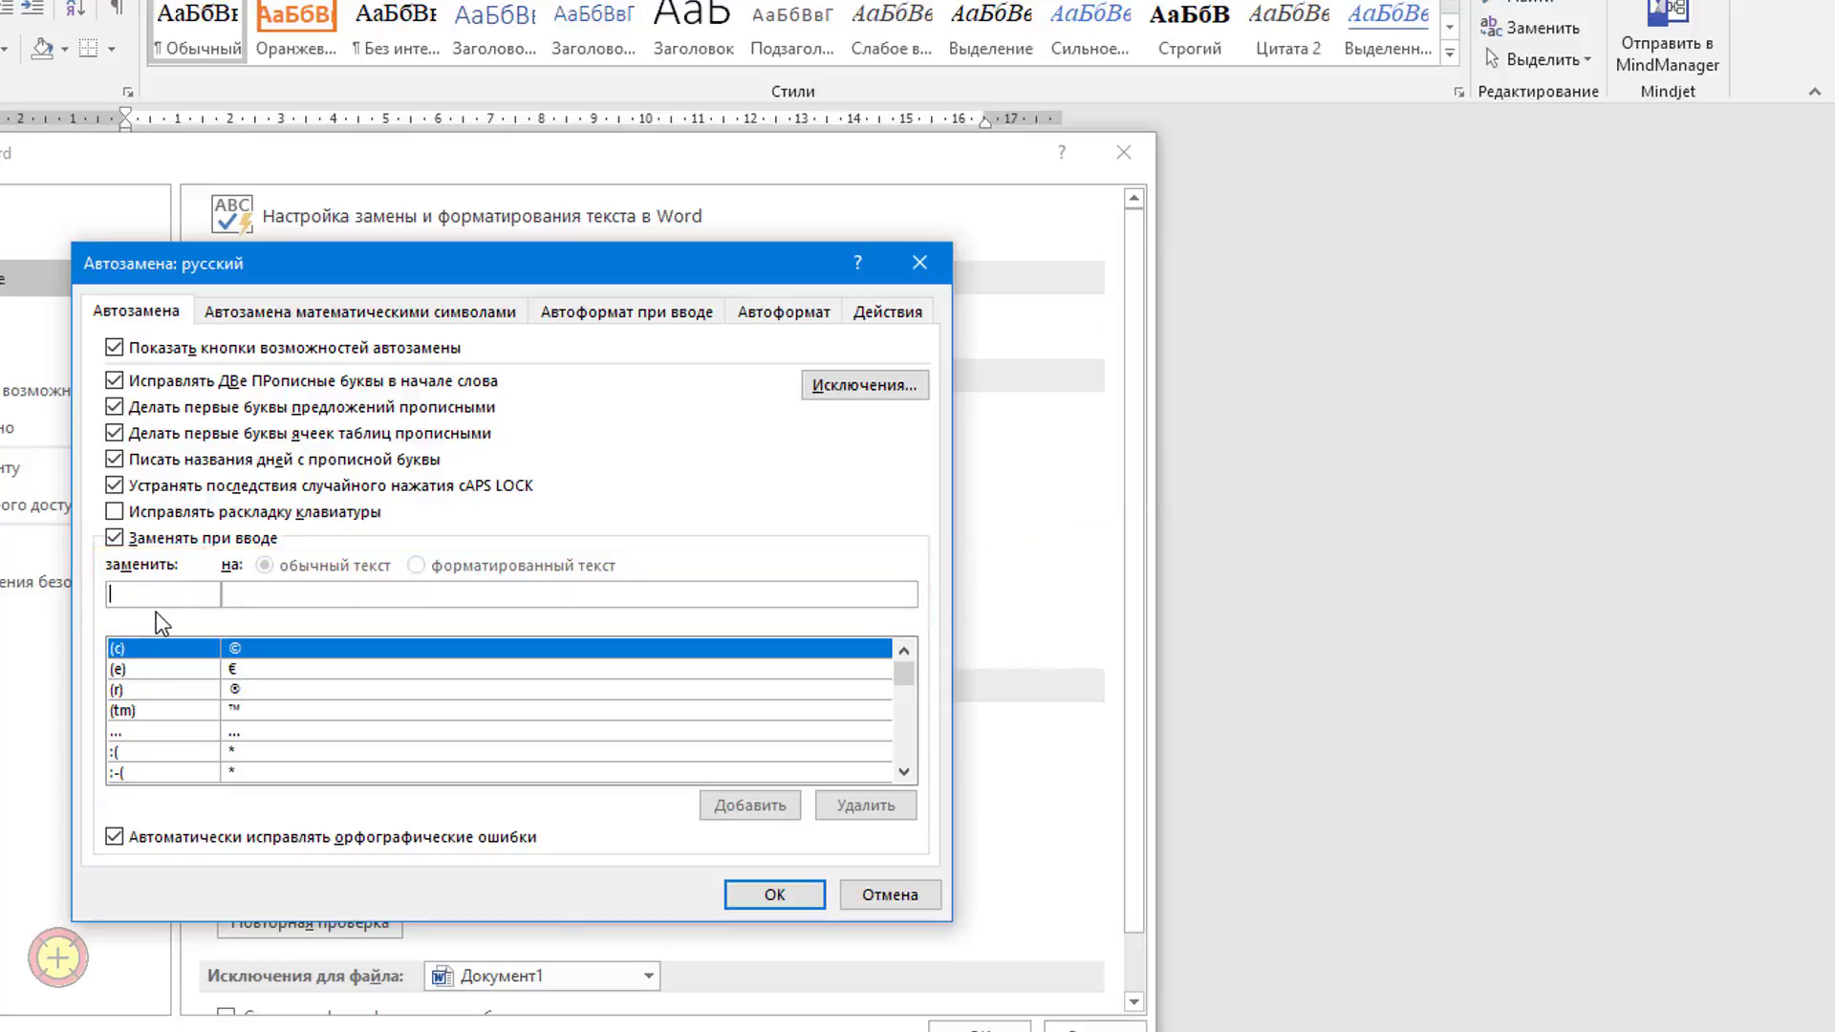
text(Дкп)
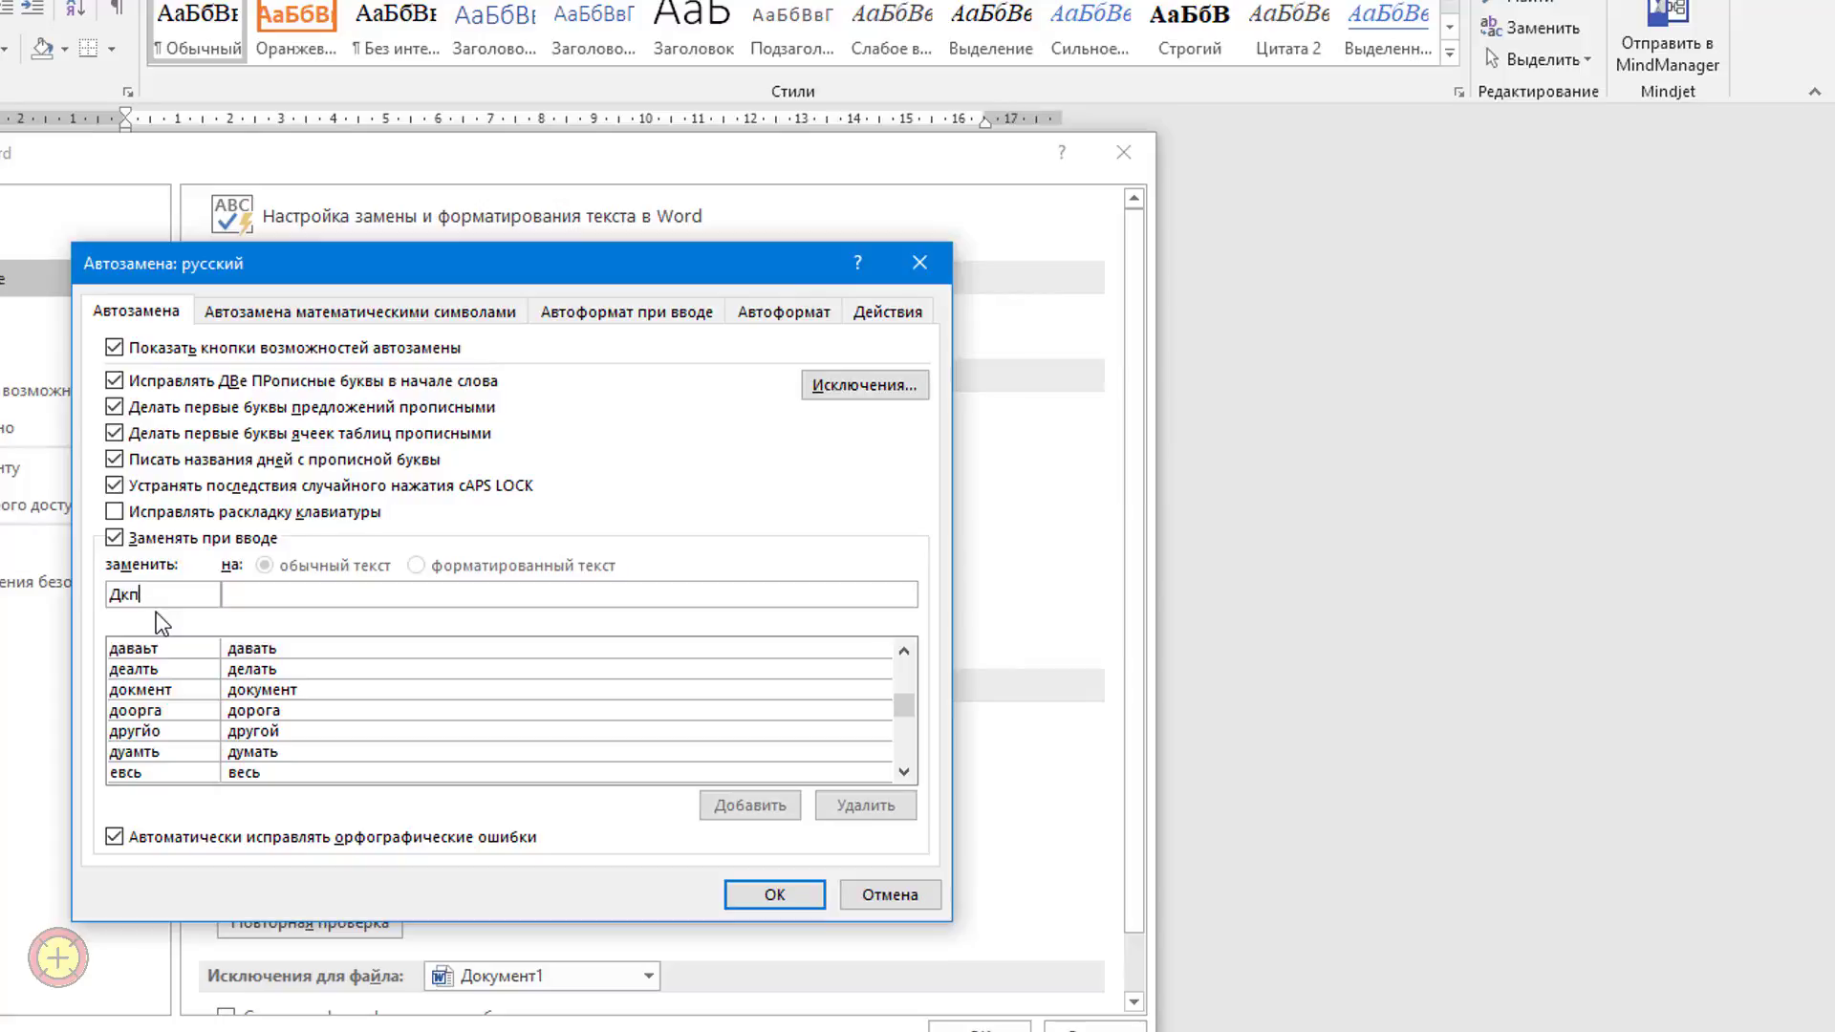
key(Tab)
text(Договор)
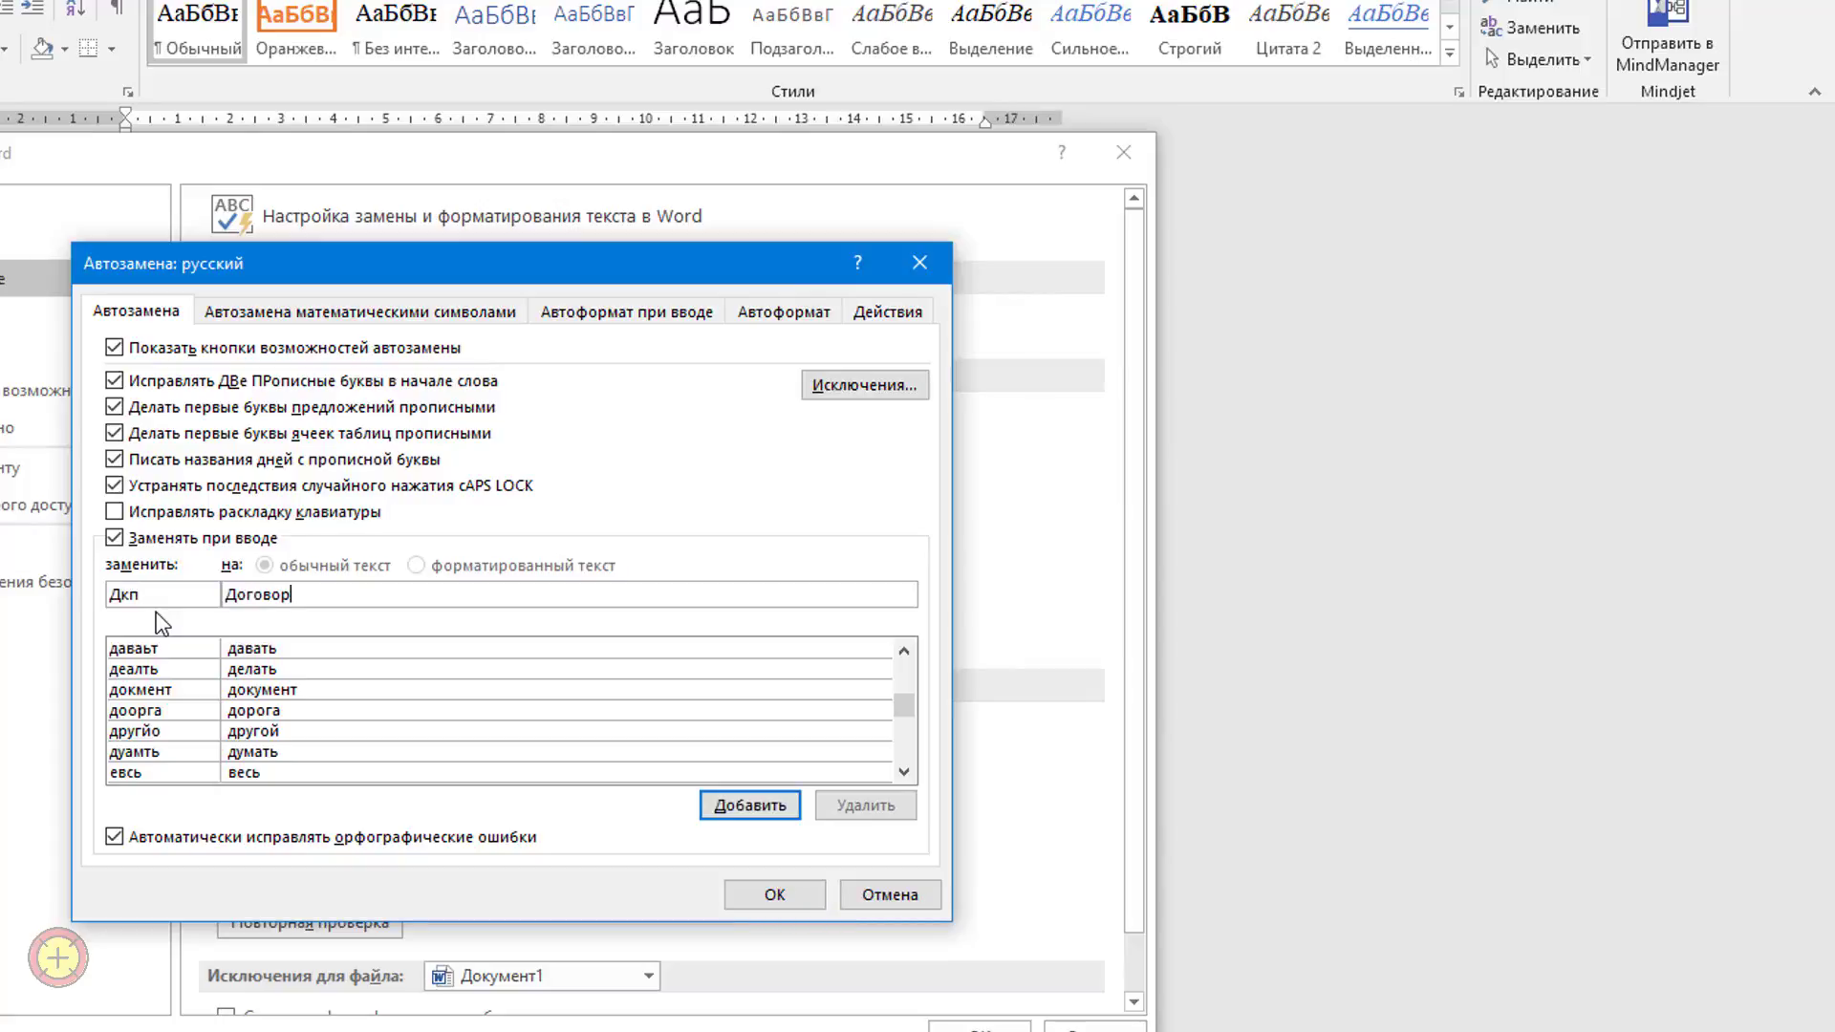
text( купли-продажи)
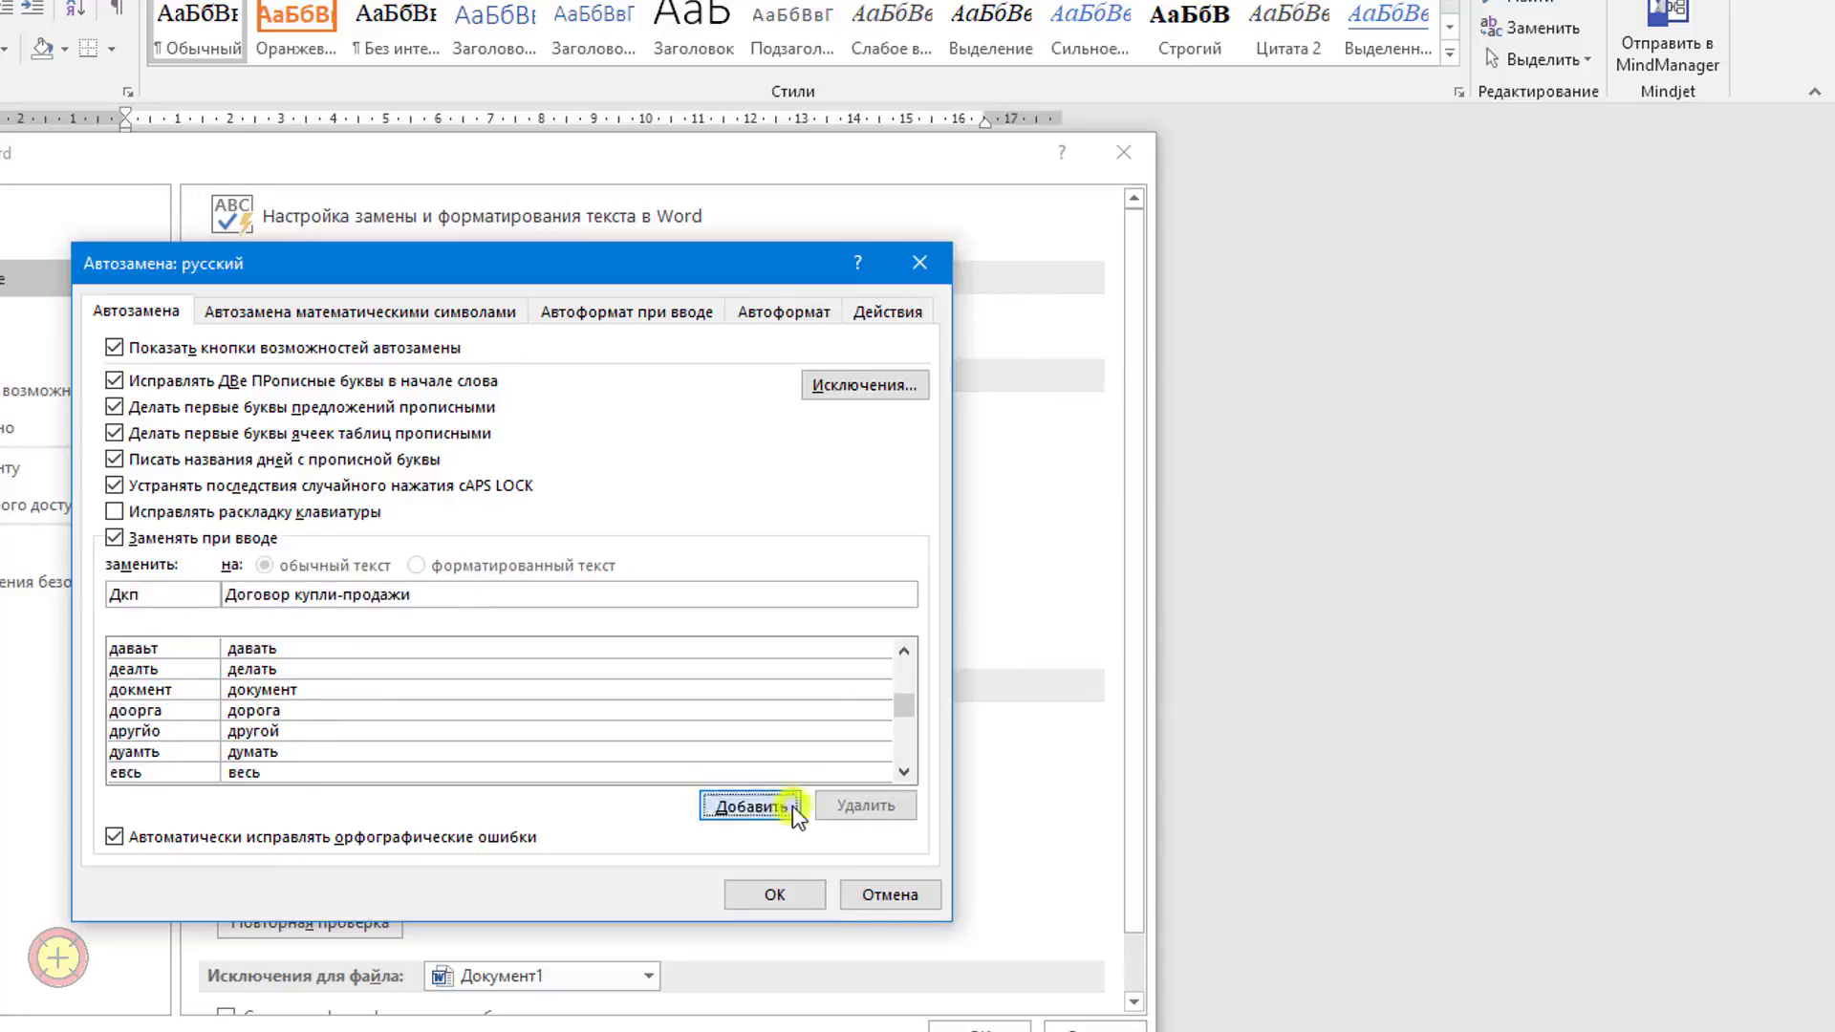
click(745, 805)
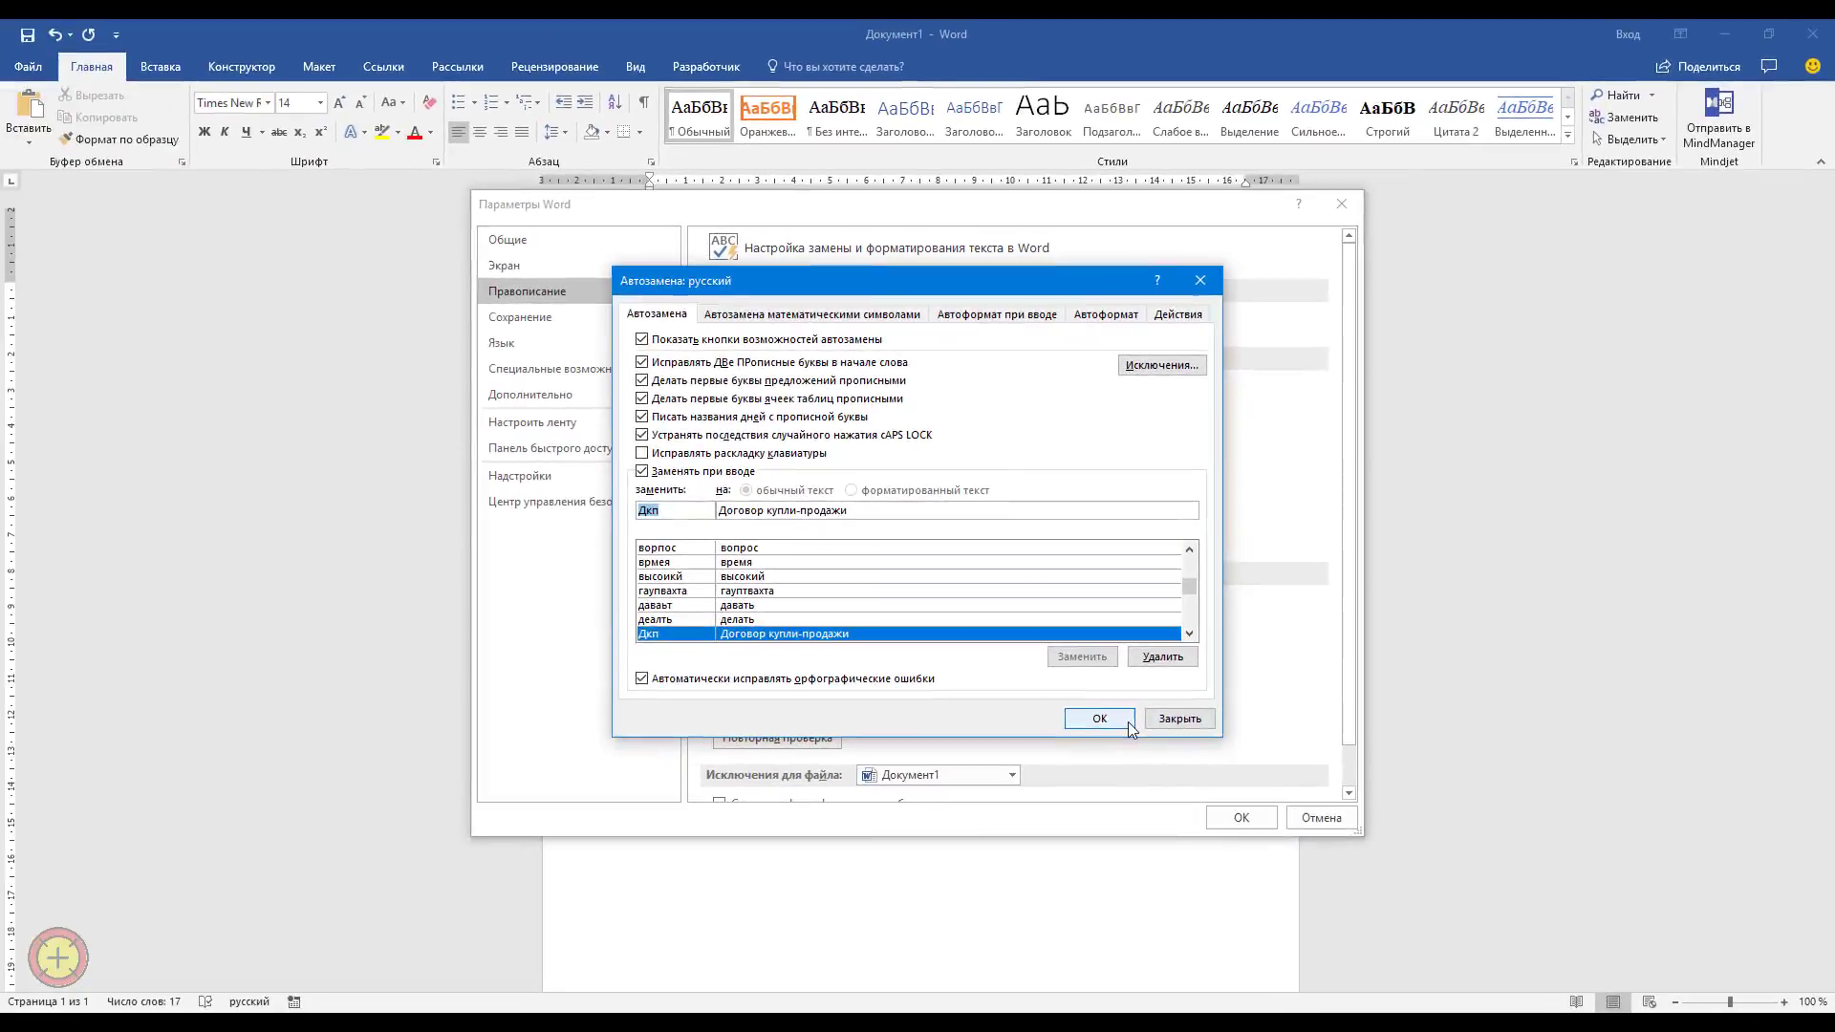
click(774, 894)
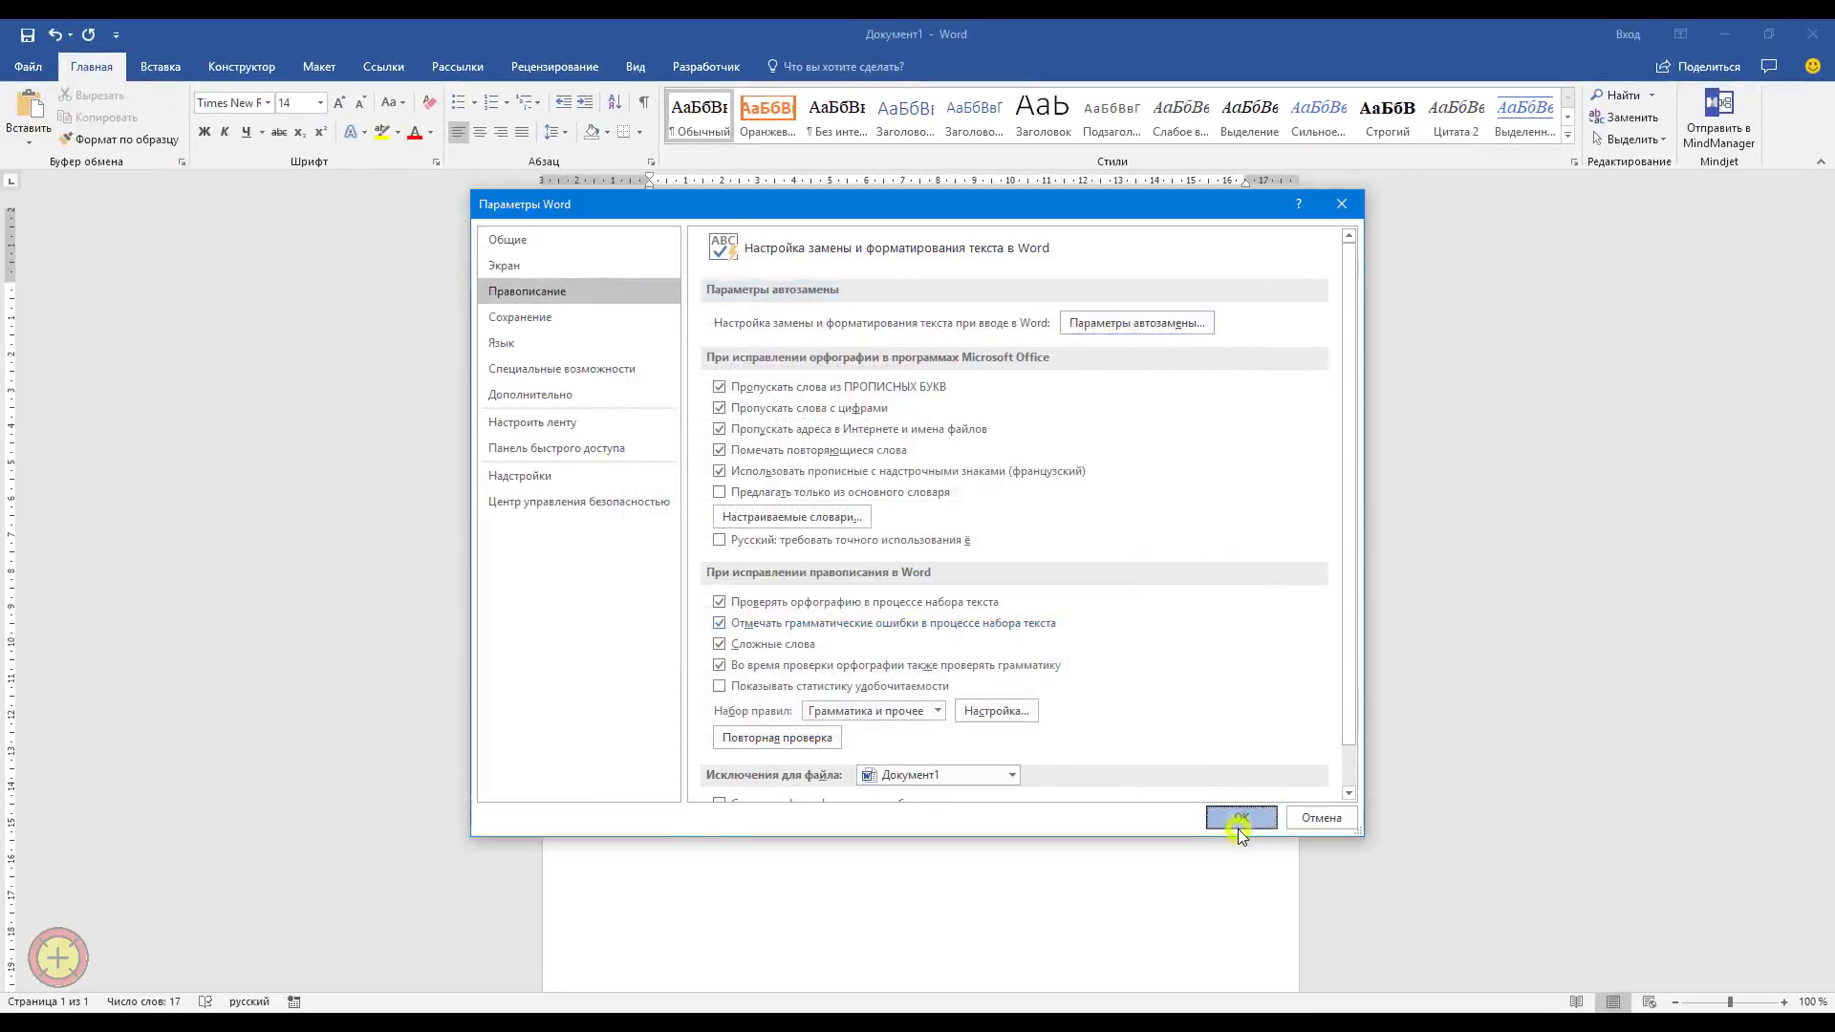
click(1237, 824)
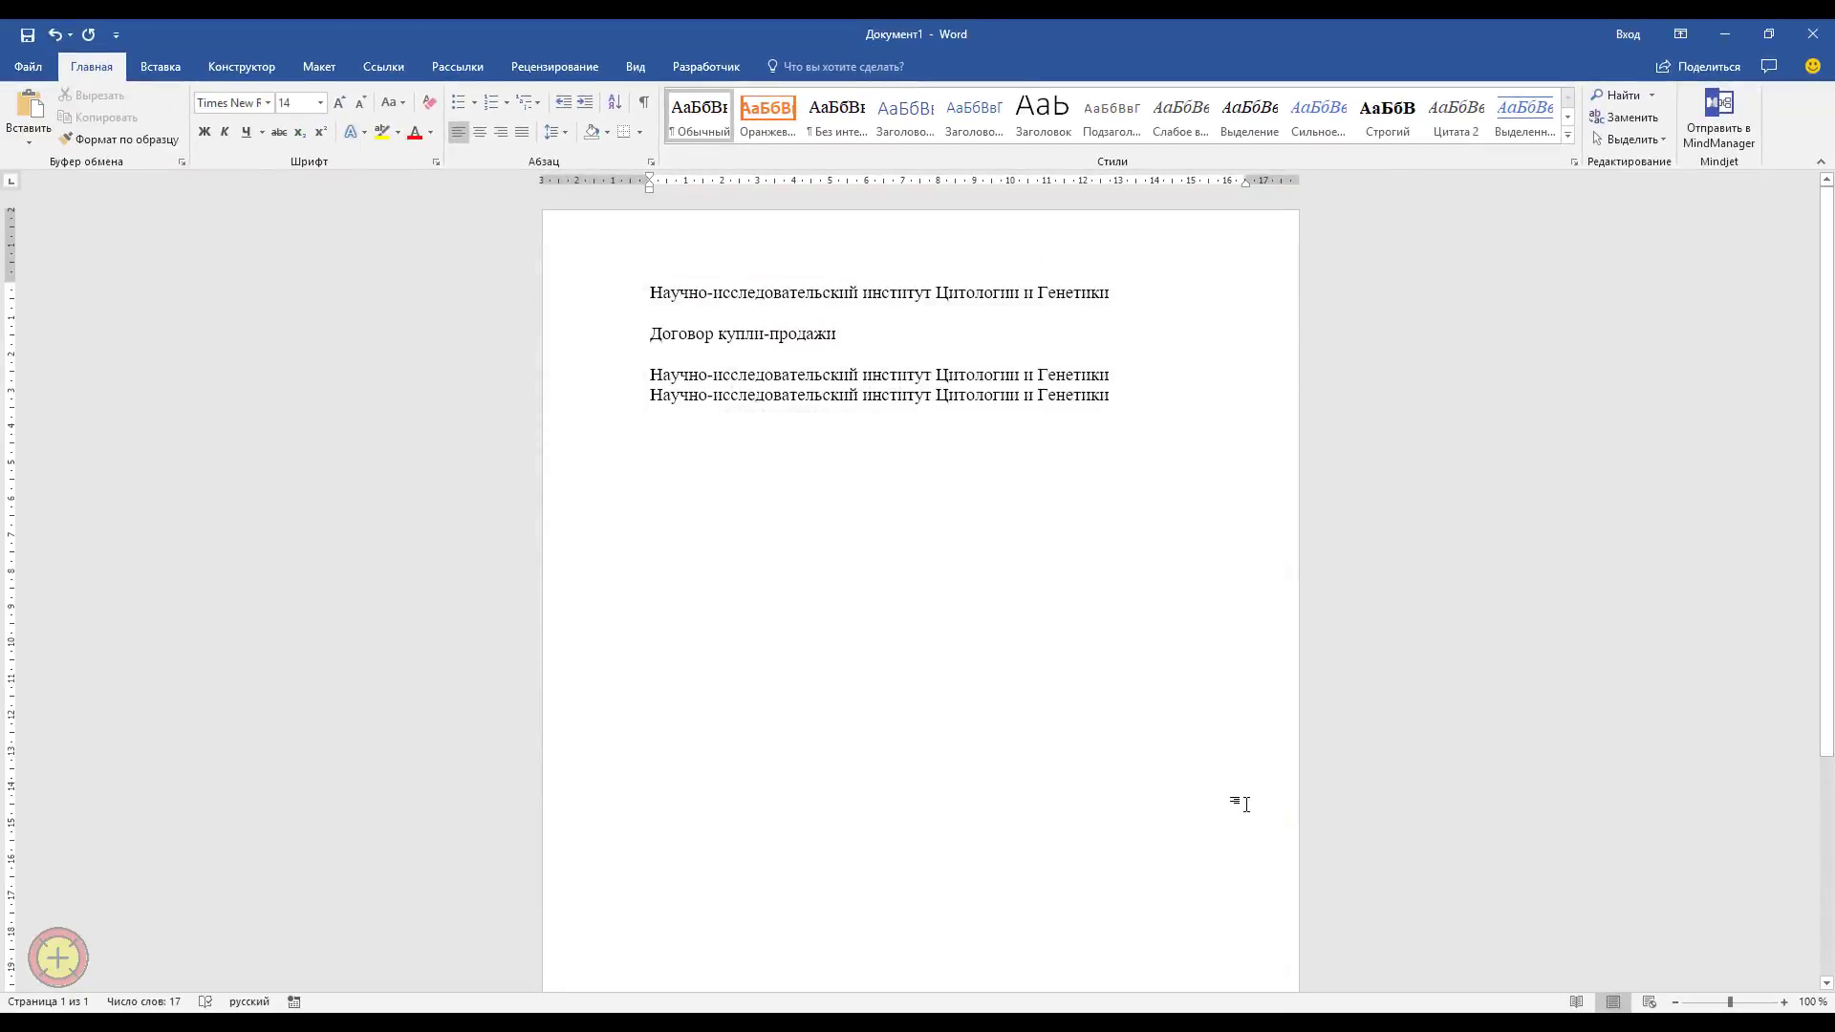
Insert "Договор купли-продажи" on two consecutive lines at the end of the document using the abbreviation "дкп".
text(дкп)
key(Return)
text(дкп )
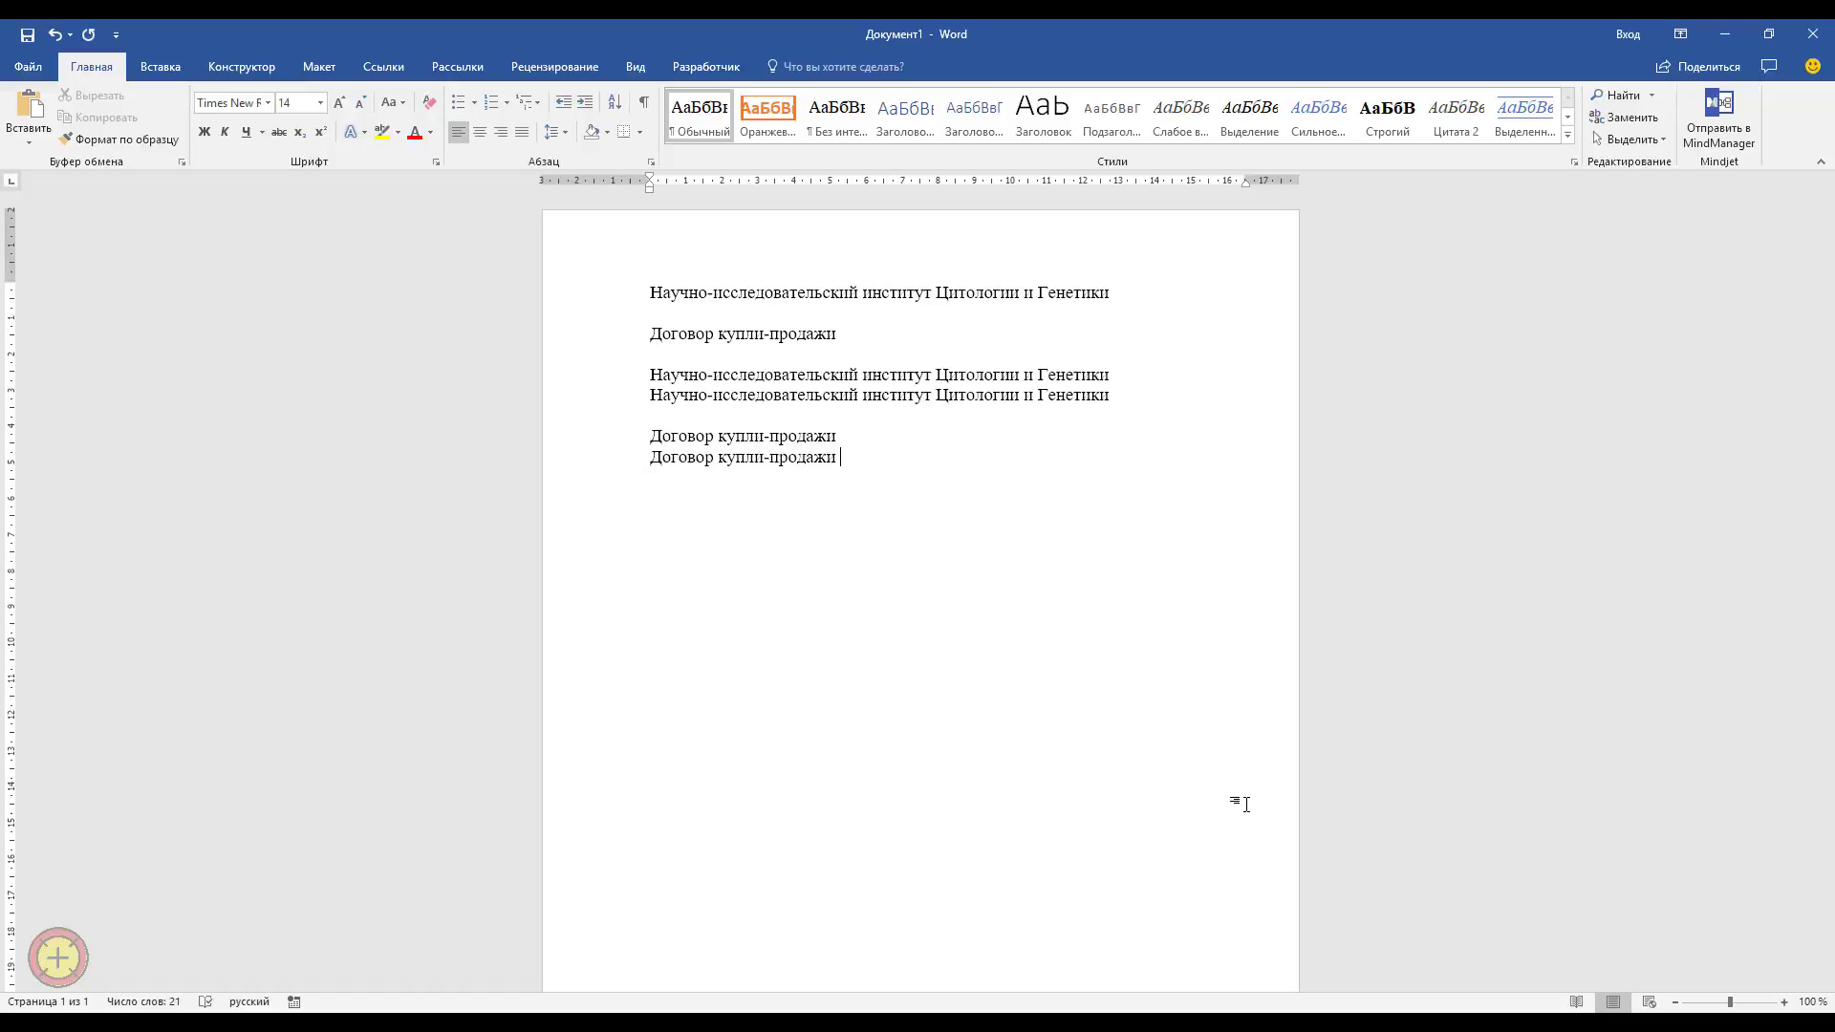
text(Дкп)
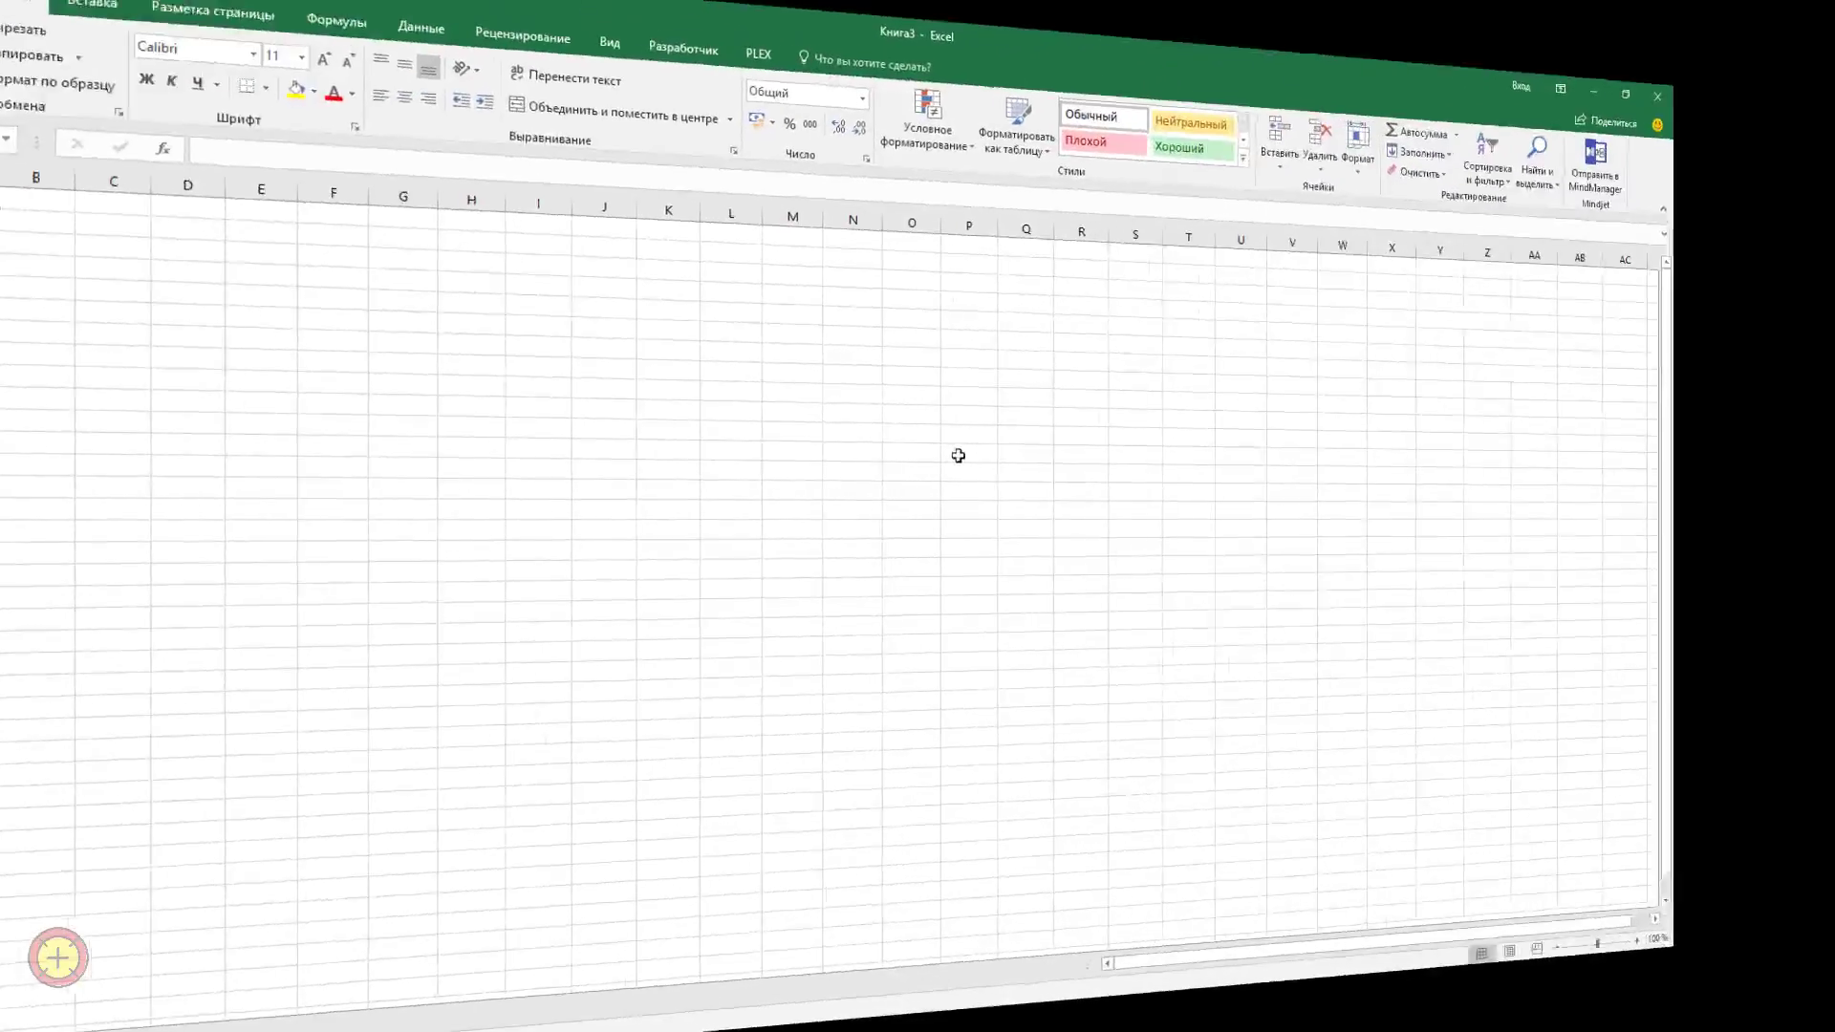
Switch to the blank Excel workbook and fill cell G4 with the institute name using the abbreviation "ЦГ".
click(630, 393)
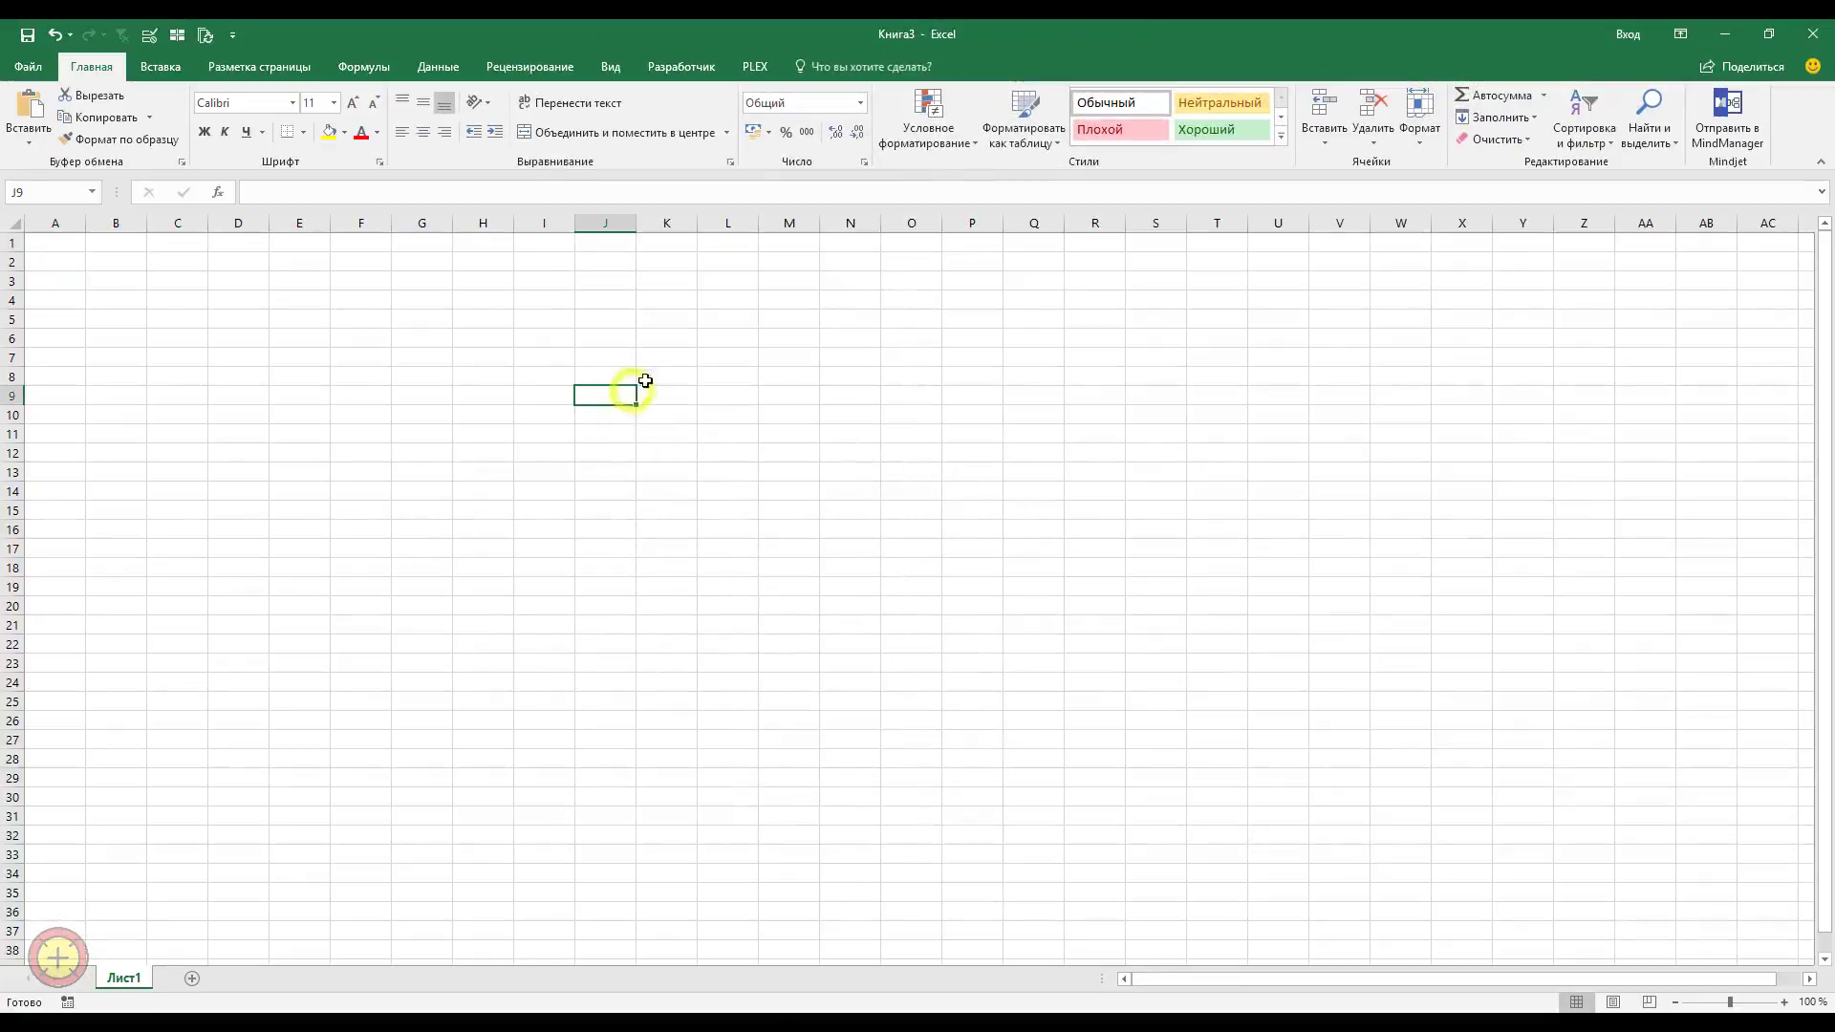
click(453, 300)
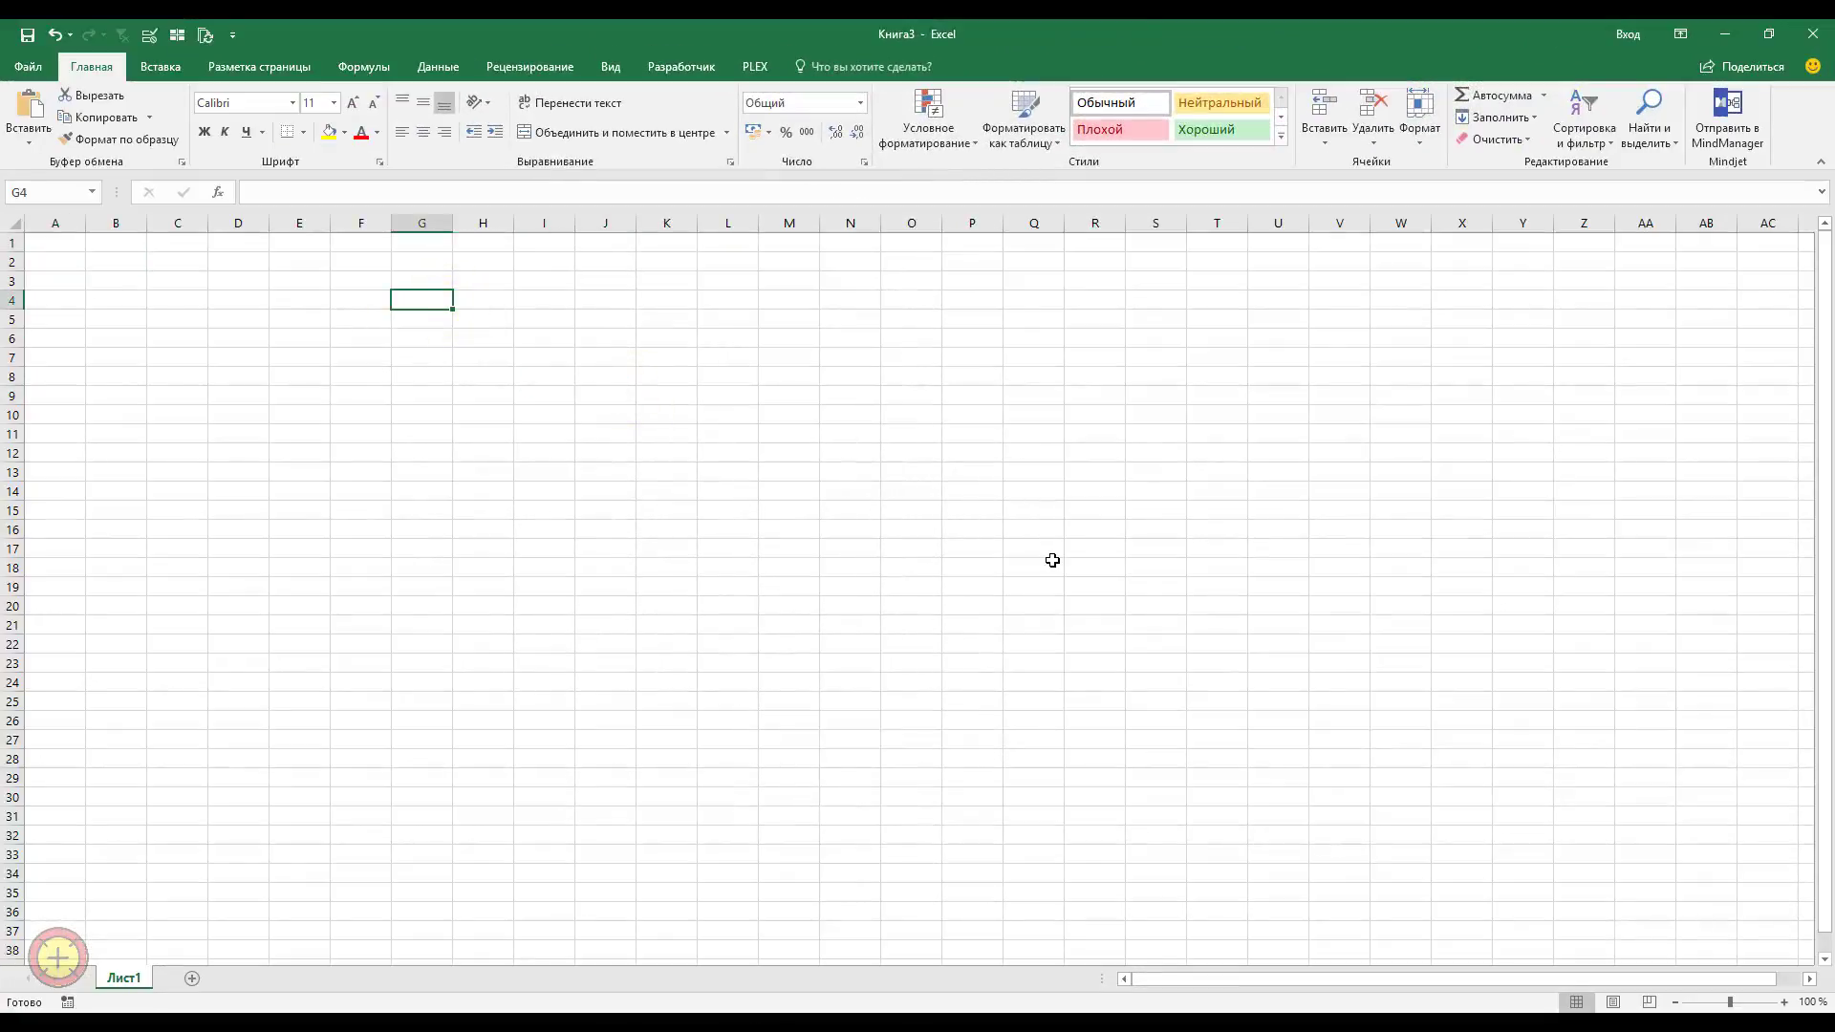
text(цг)
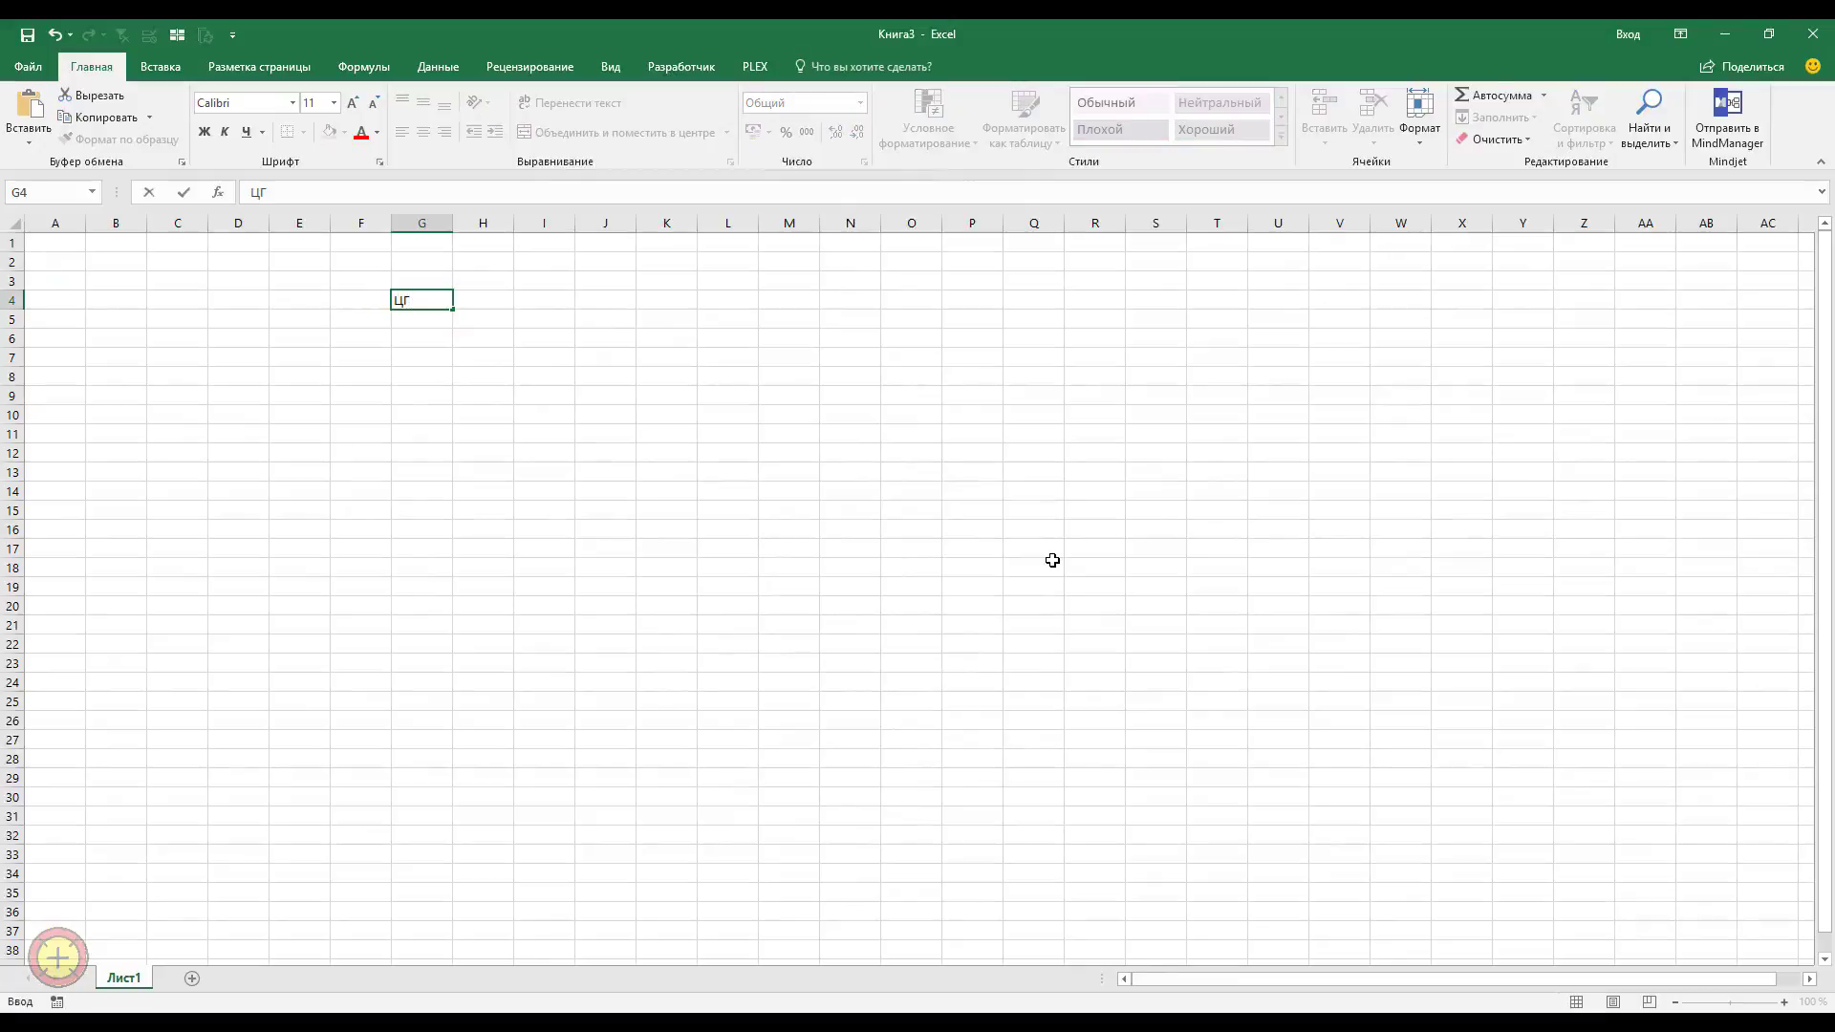
key(BackSpace)
key(BackSpace)
text(Научно-исследовательский институт Цитологии и Генетики)
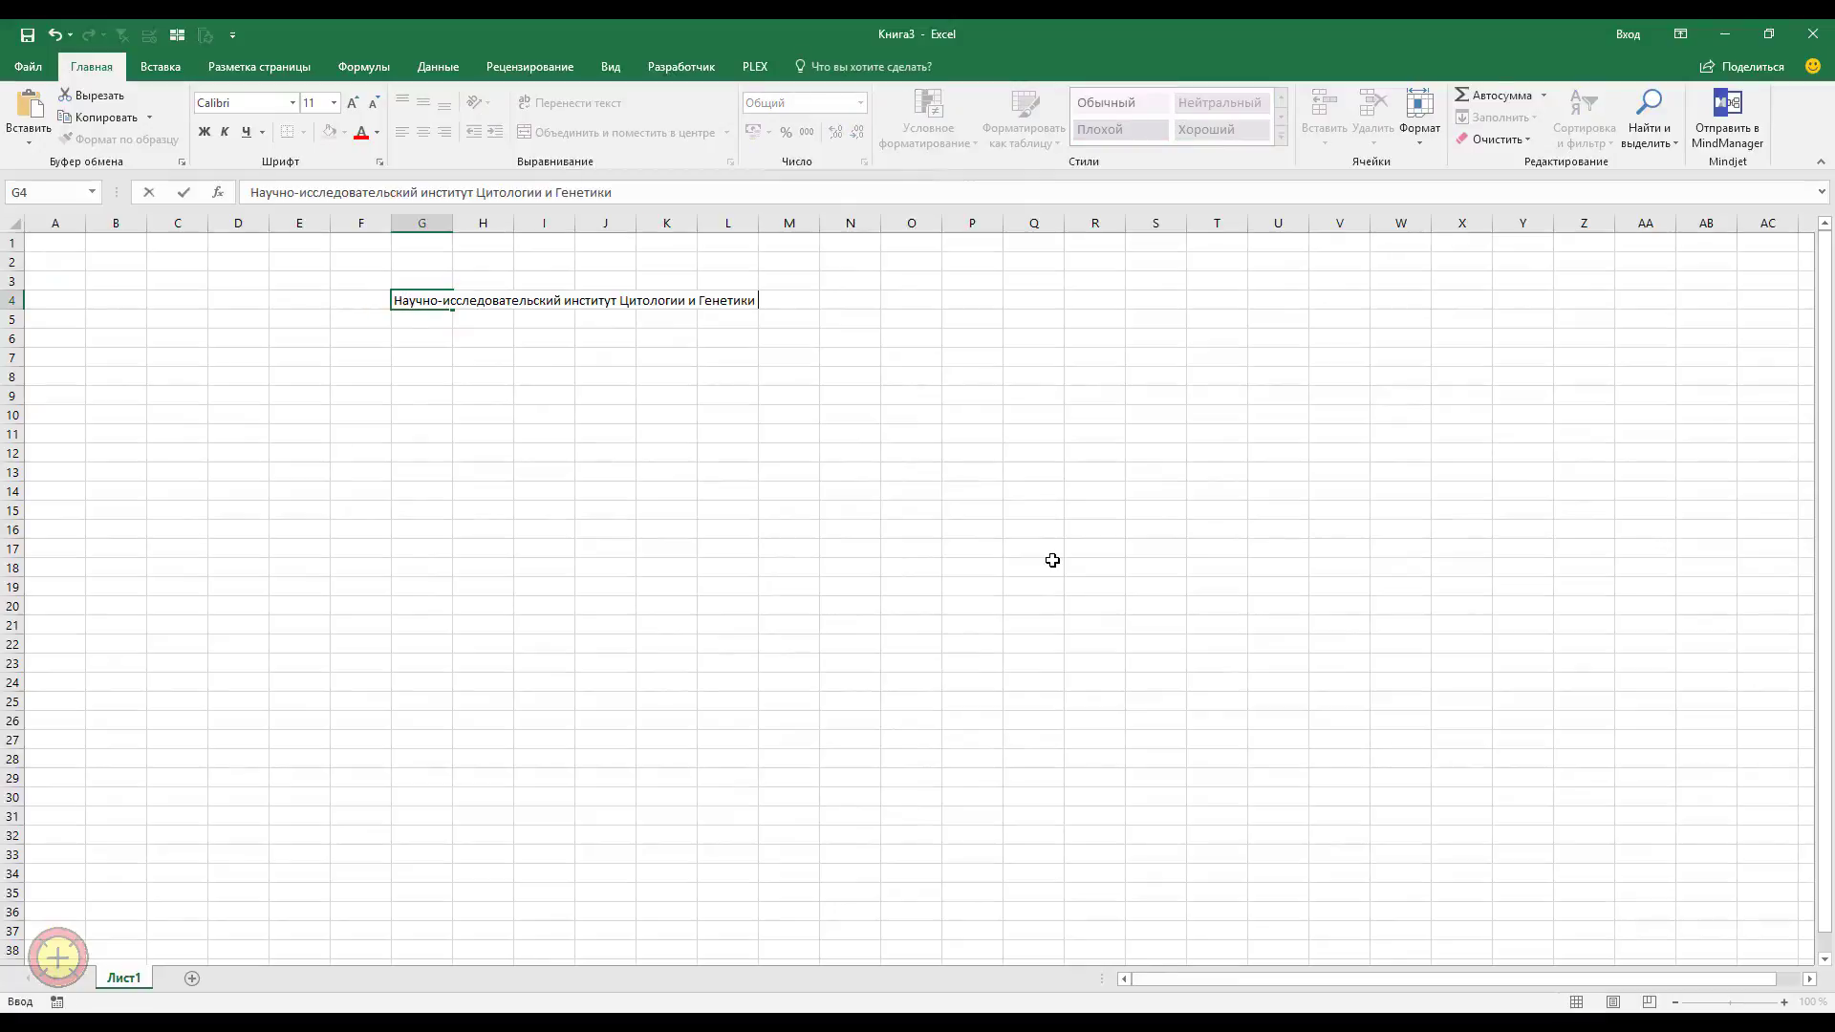
key(Return)
key(Return)
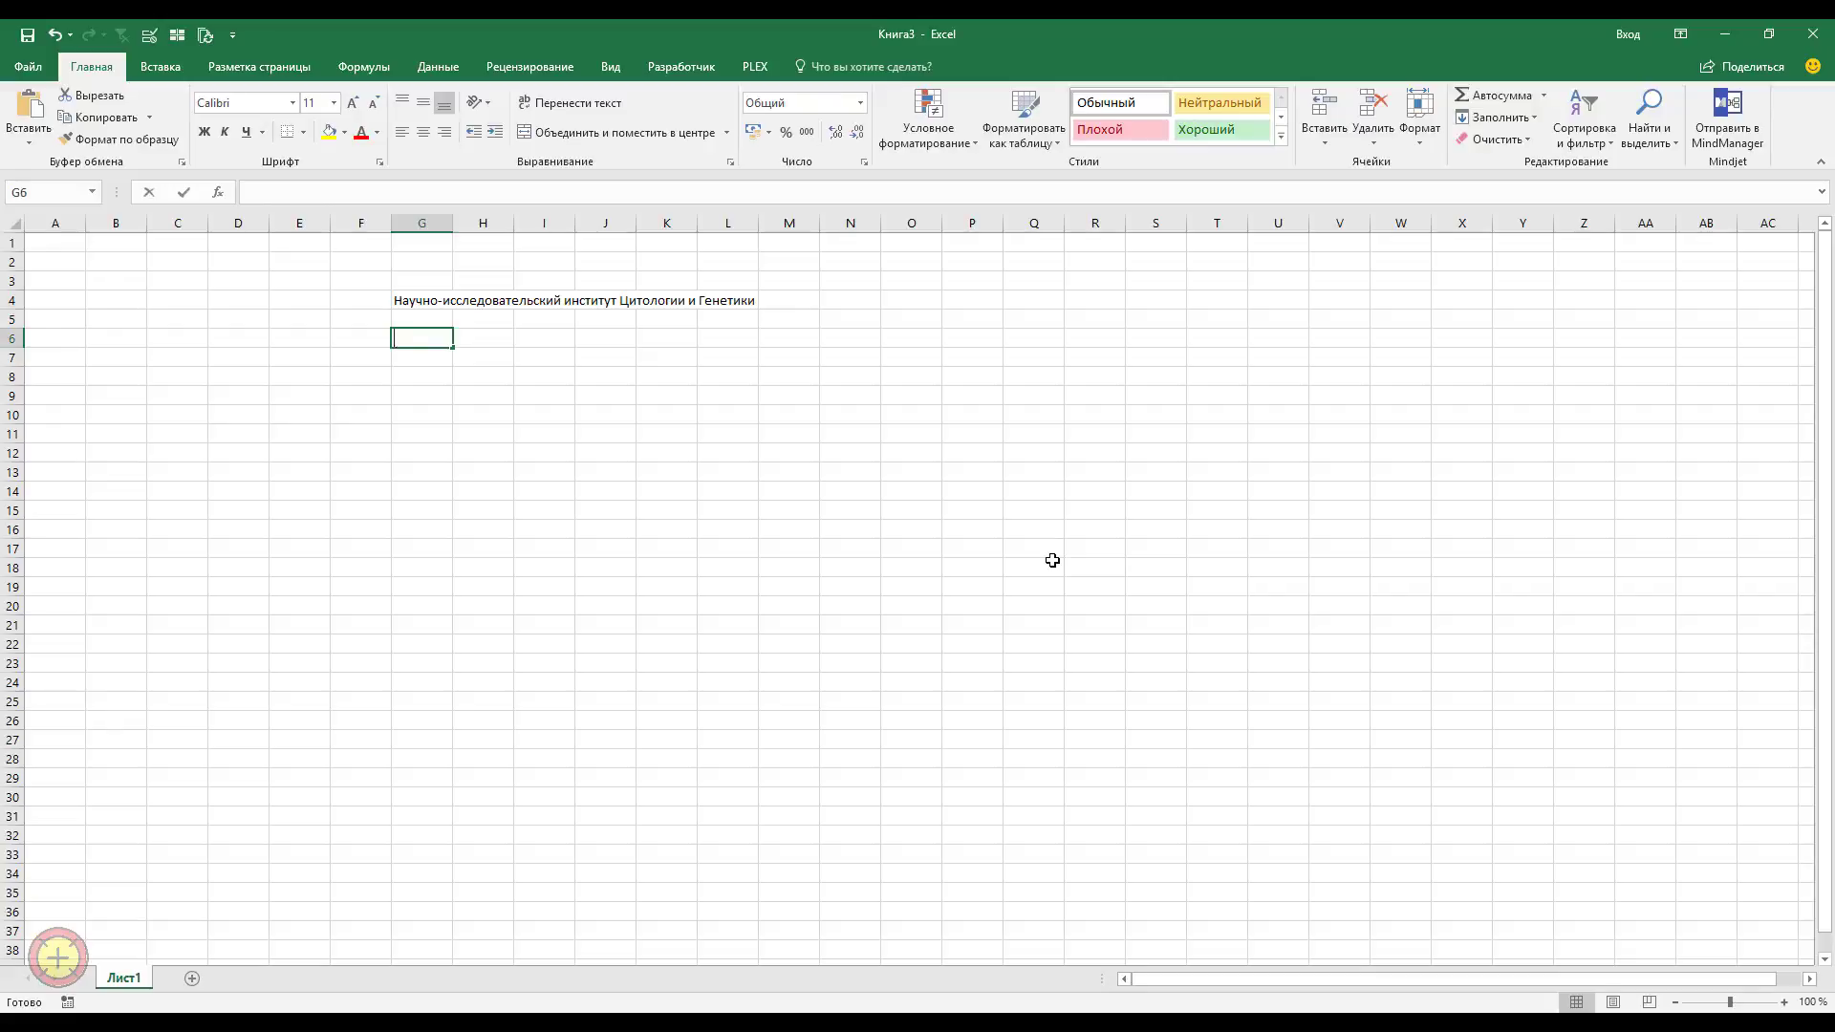
Fill cell G6 with "Договор купли-продажи" using the abbreviation "Дкп".
text(Дка)
key(BackSpace)
text(пли-продажи)
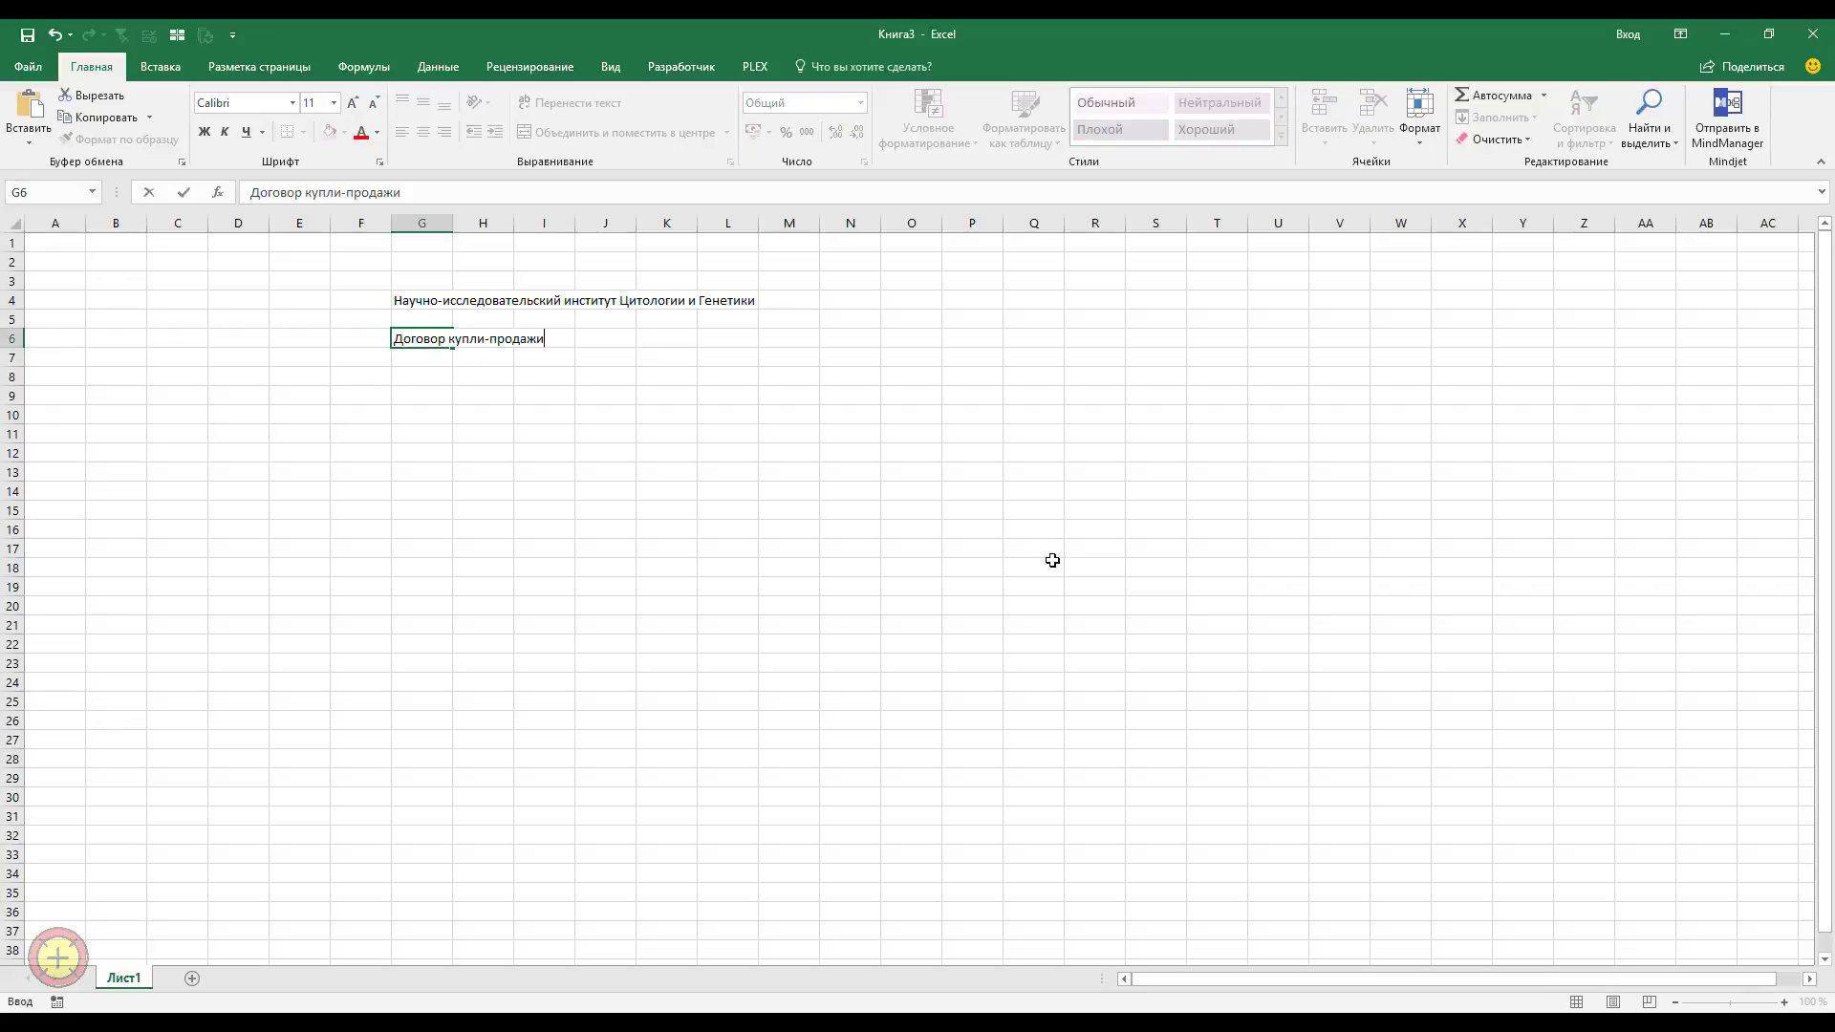
key(Return)
key(Return)
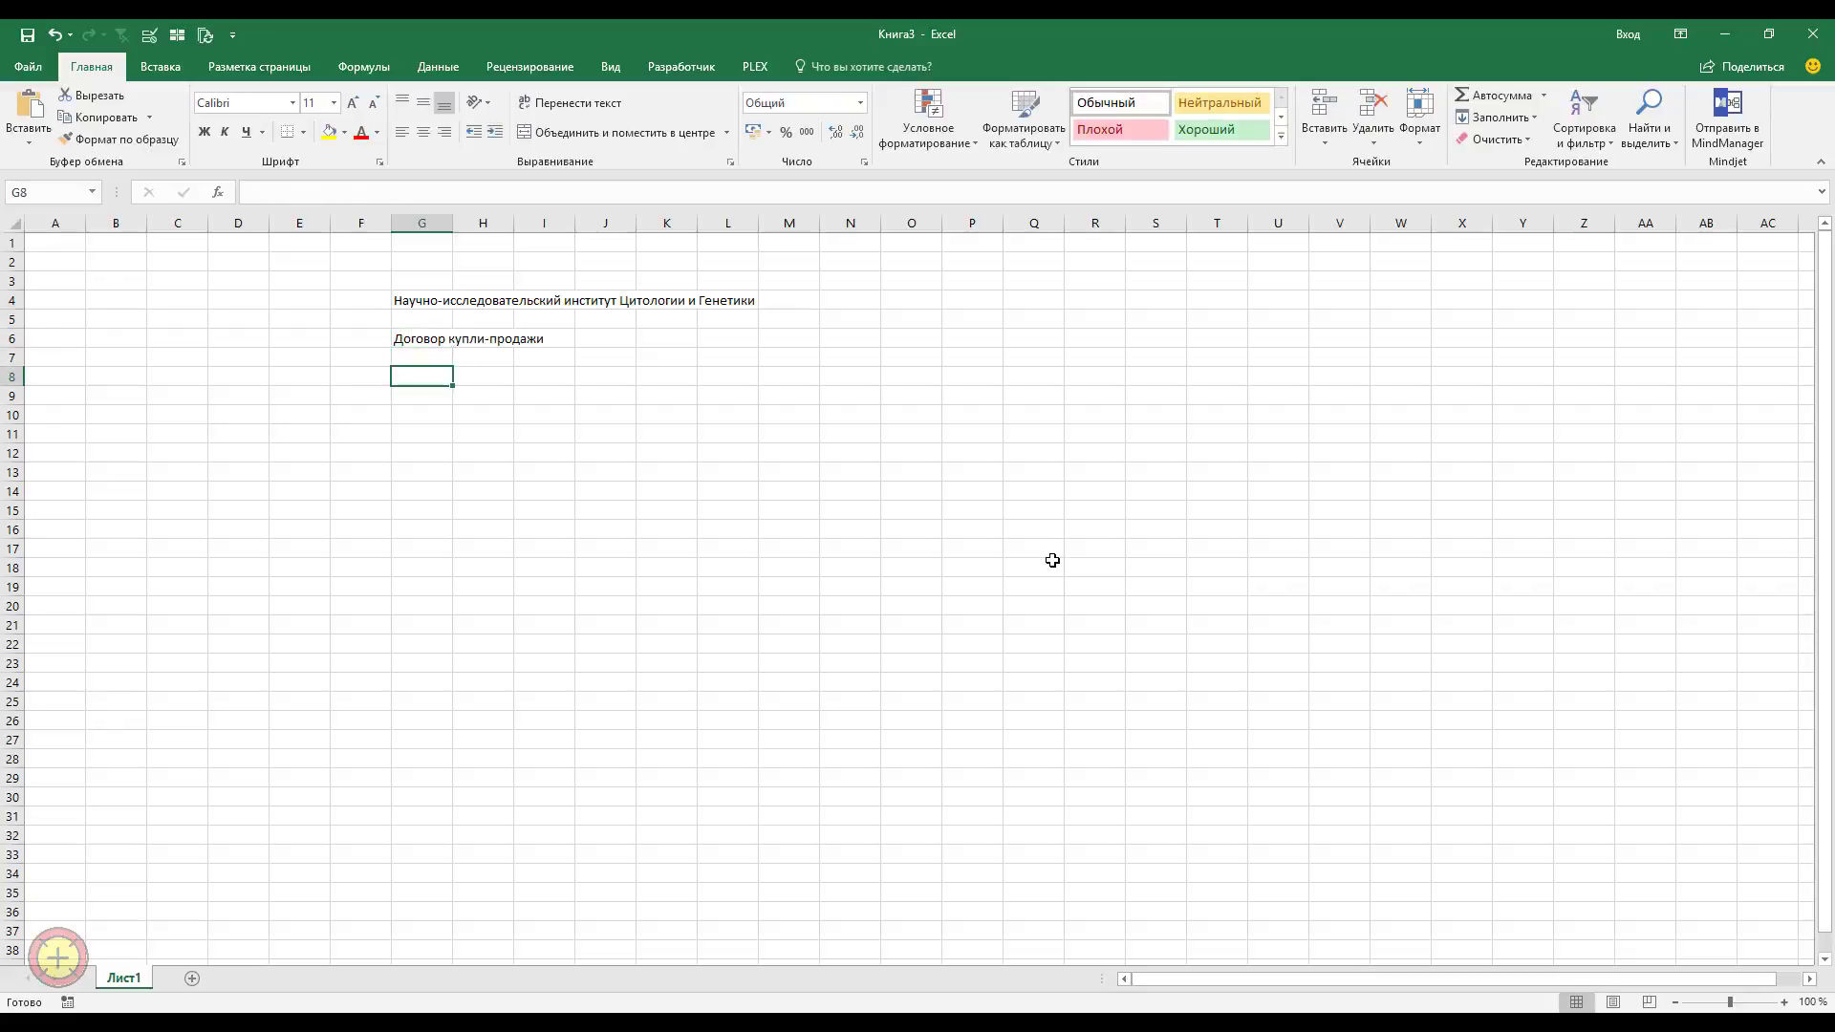